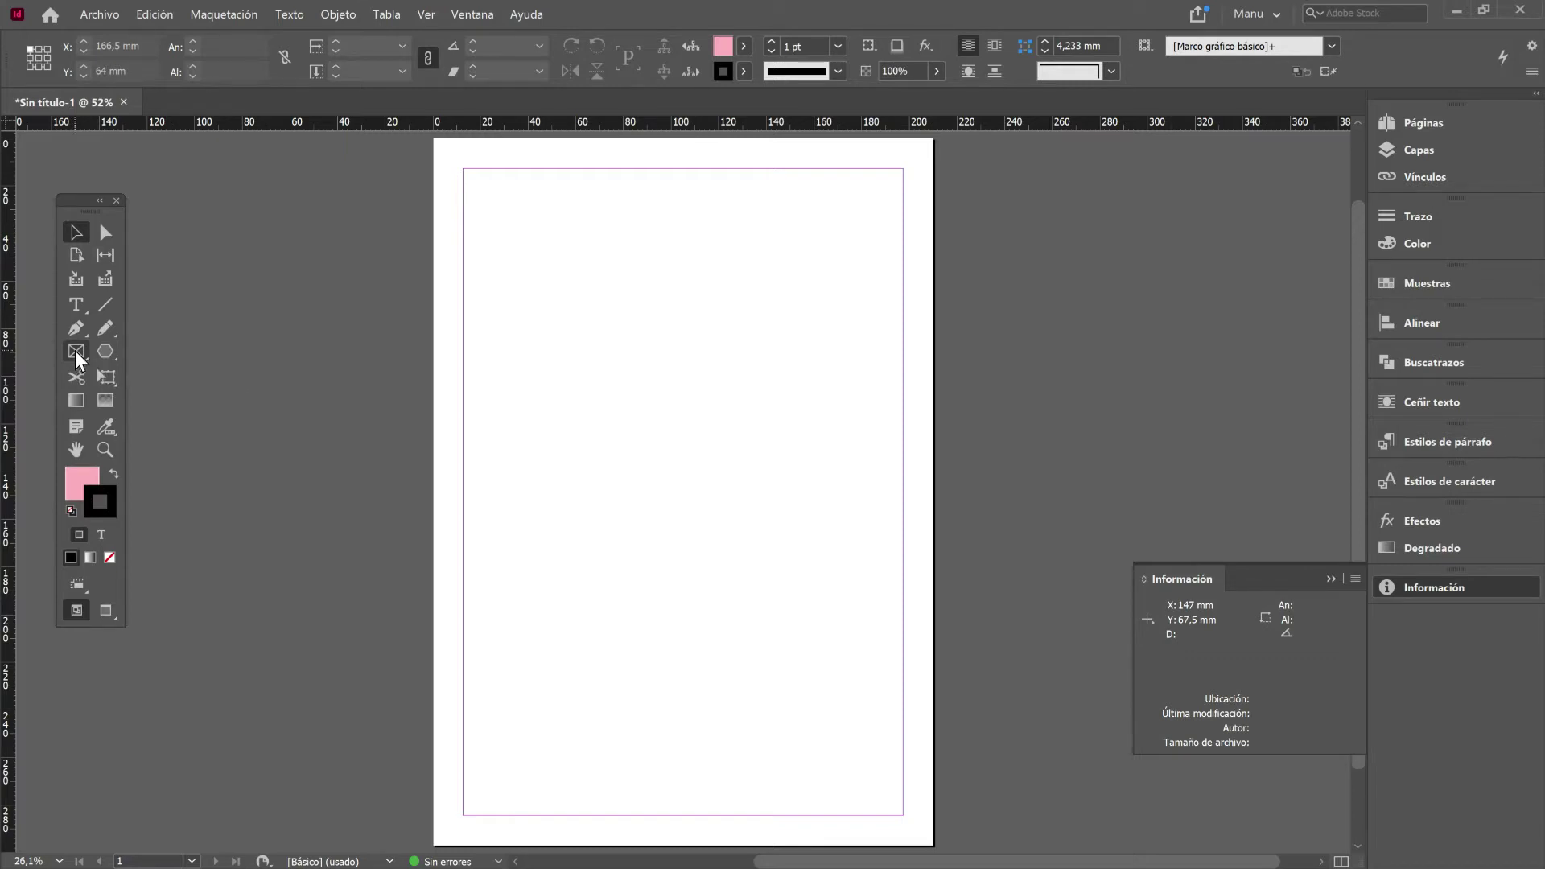
Draw a rectangular graphic frame about 107.5 × 106 mm in the upper half of the page and deselect it
click(75, 352)
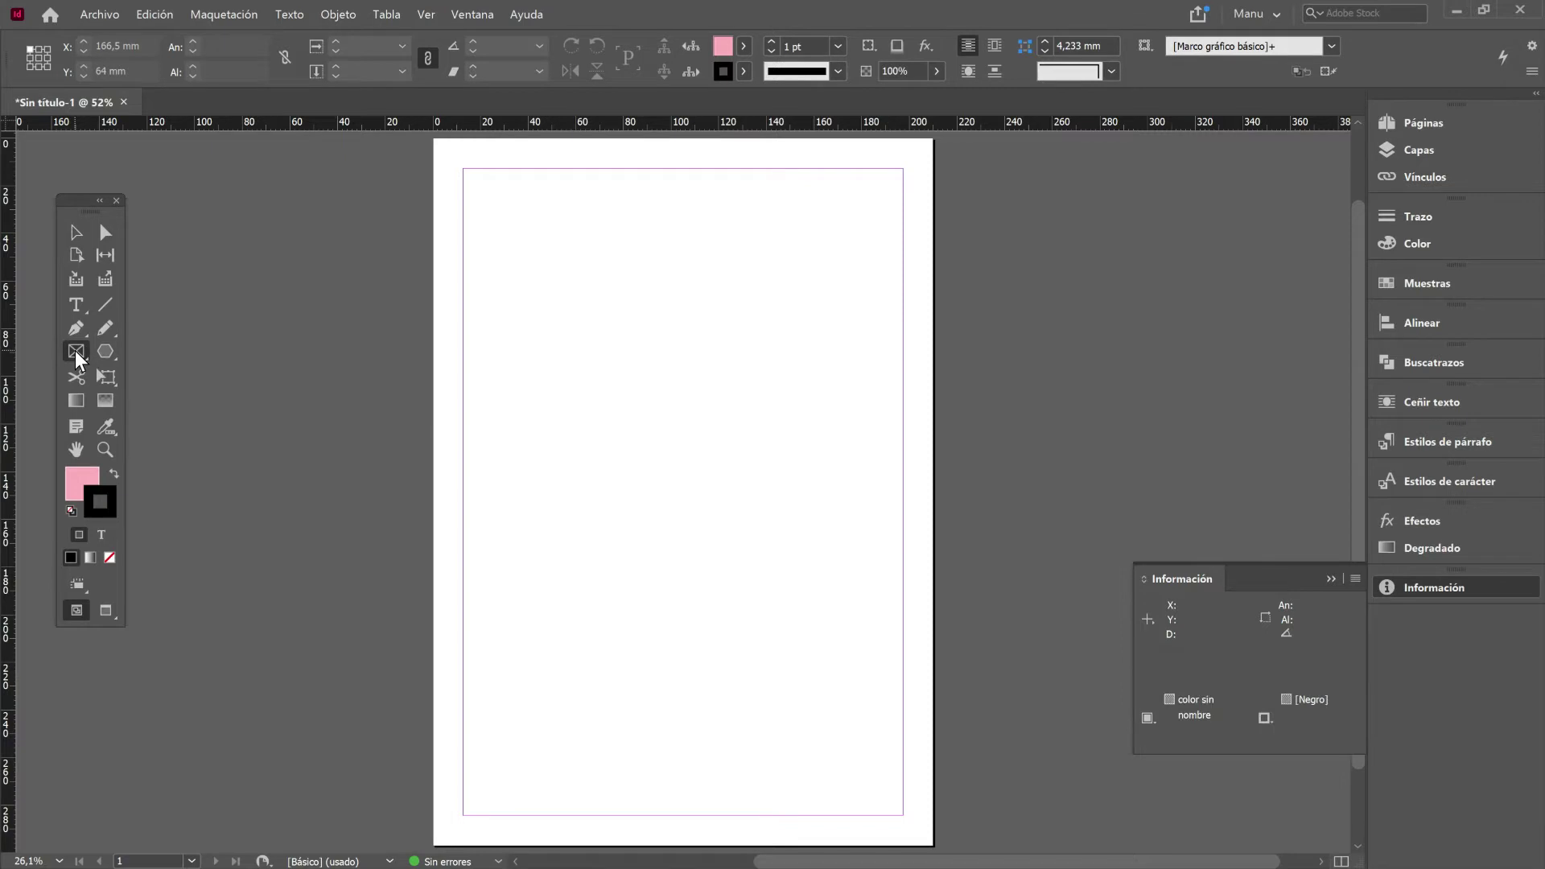
click(75, 351)
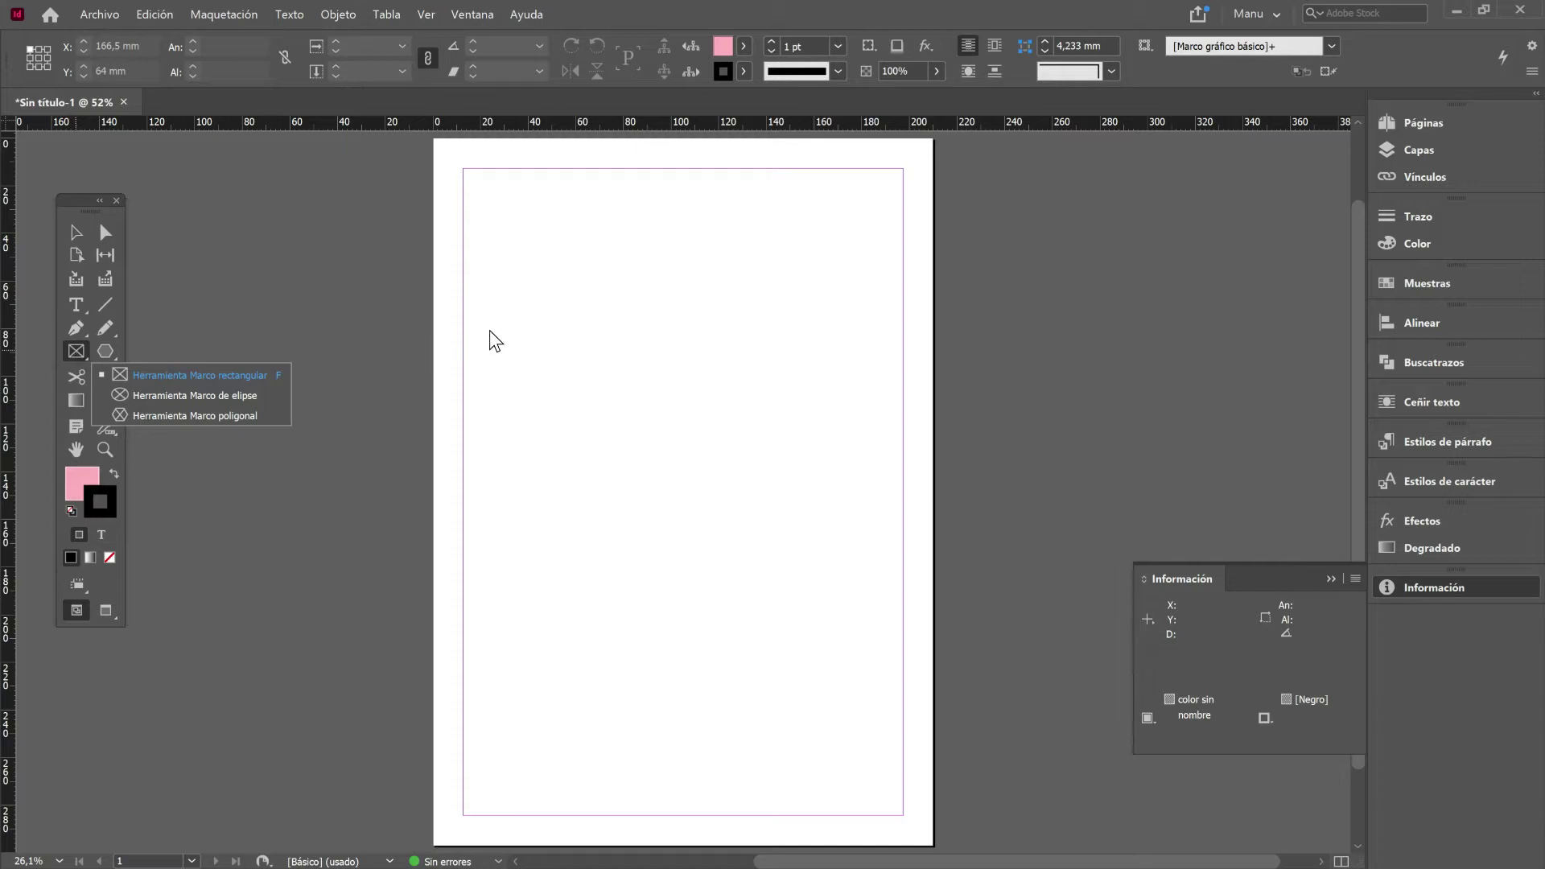
click(534, 287)
drag(535, 295, 780, 534)
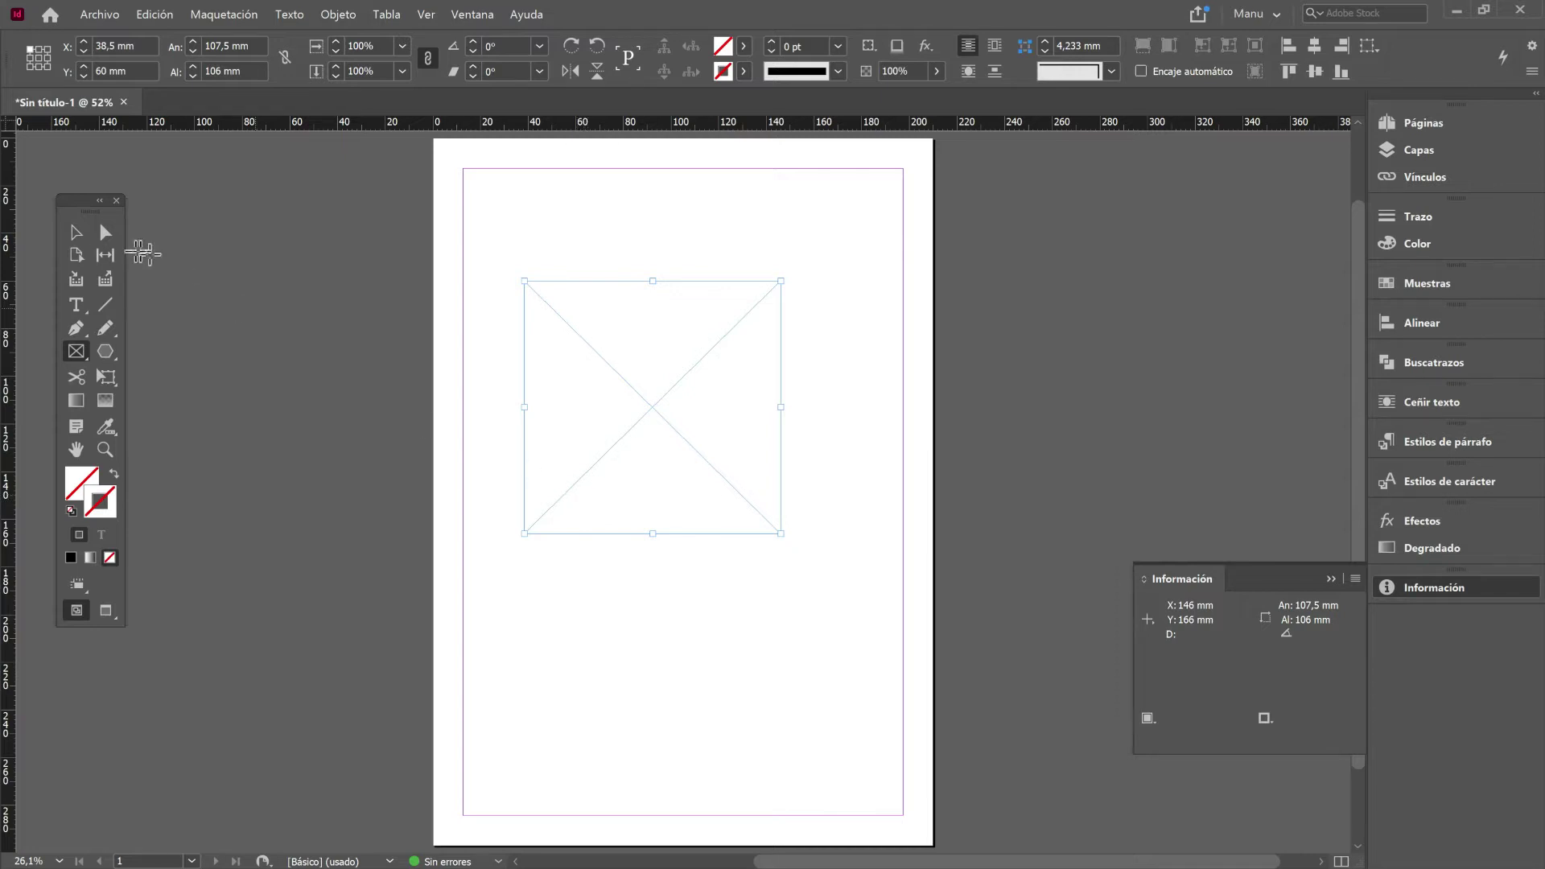
click(77, 232)
click(473, 275)
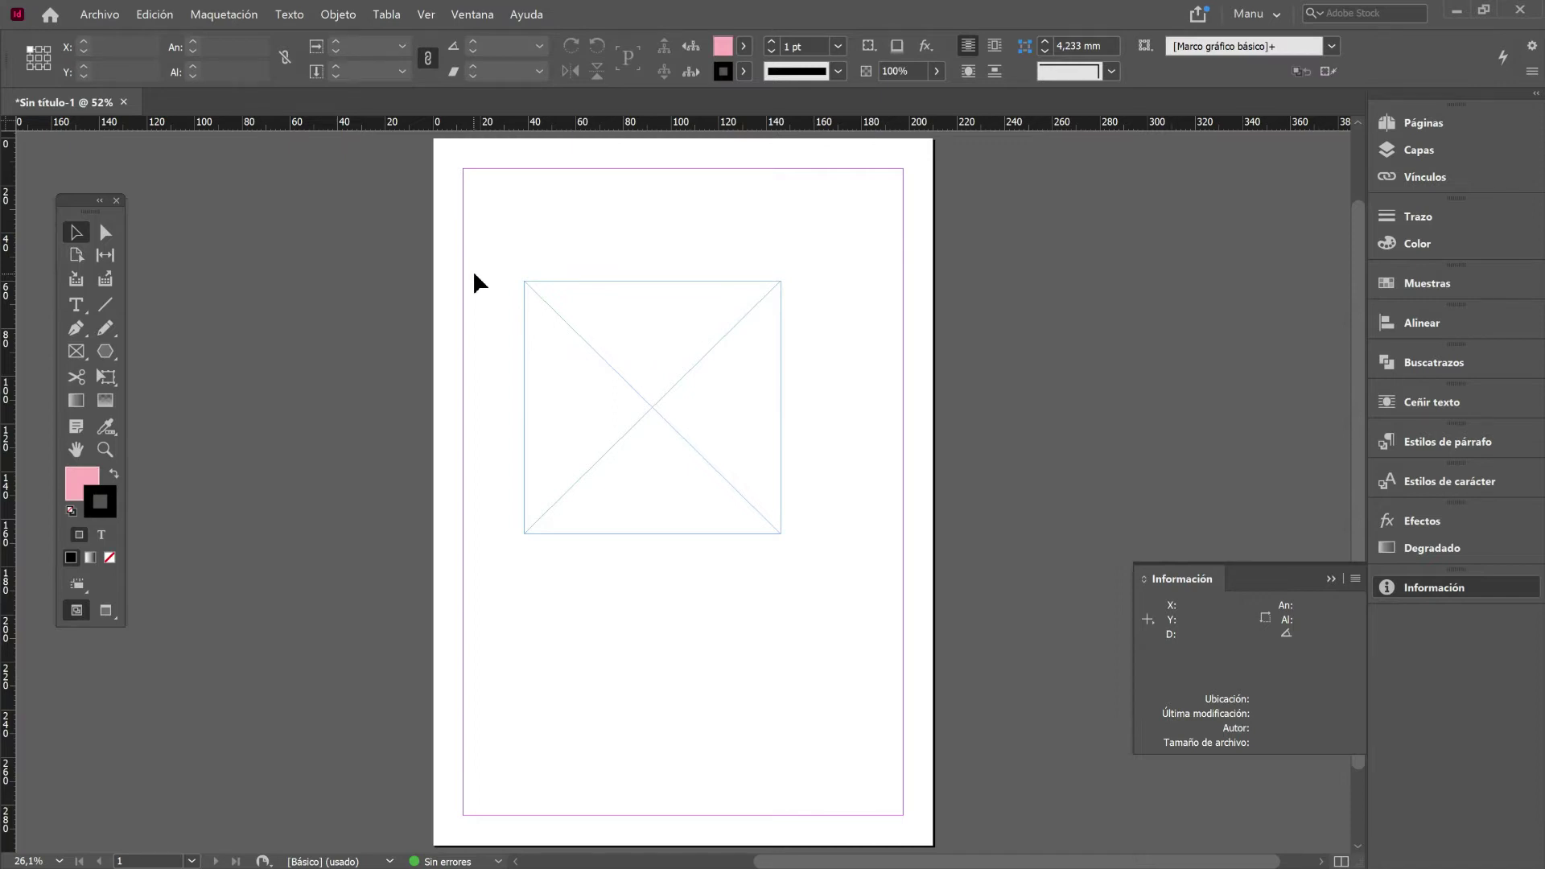
Divide the page into two columns and slightly increase the gutter in the margins and columns settings
click(229, 12)
click(234, 58)
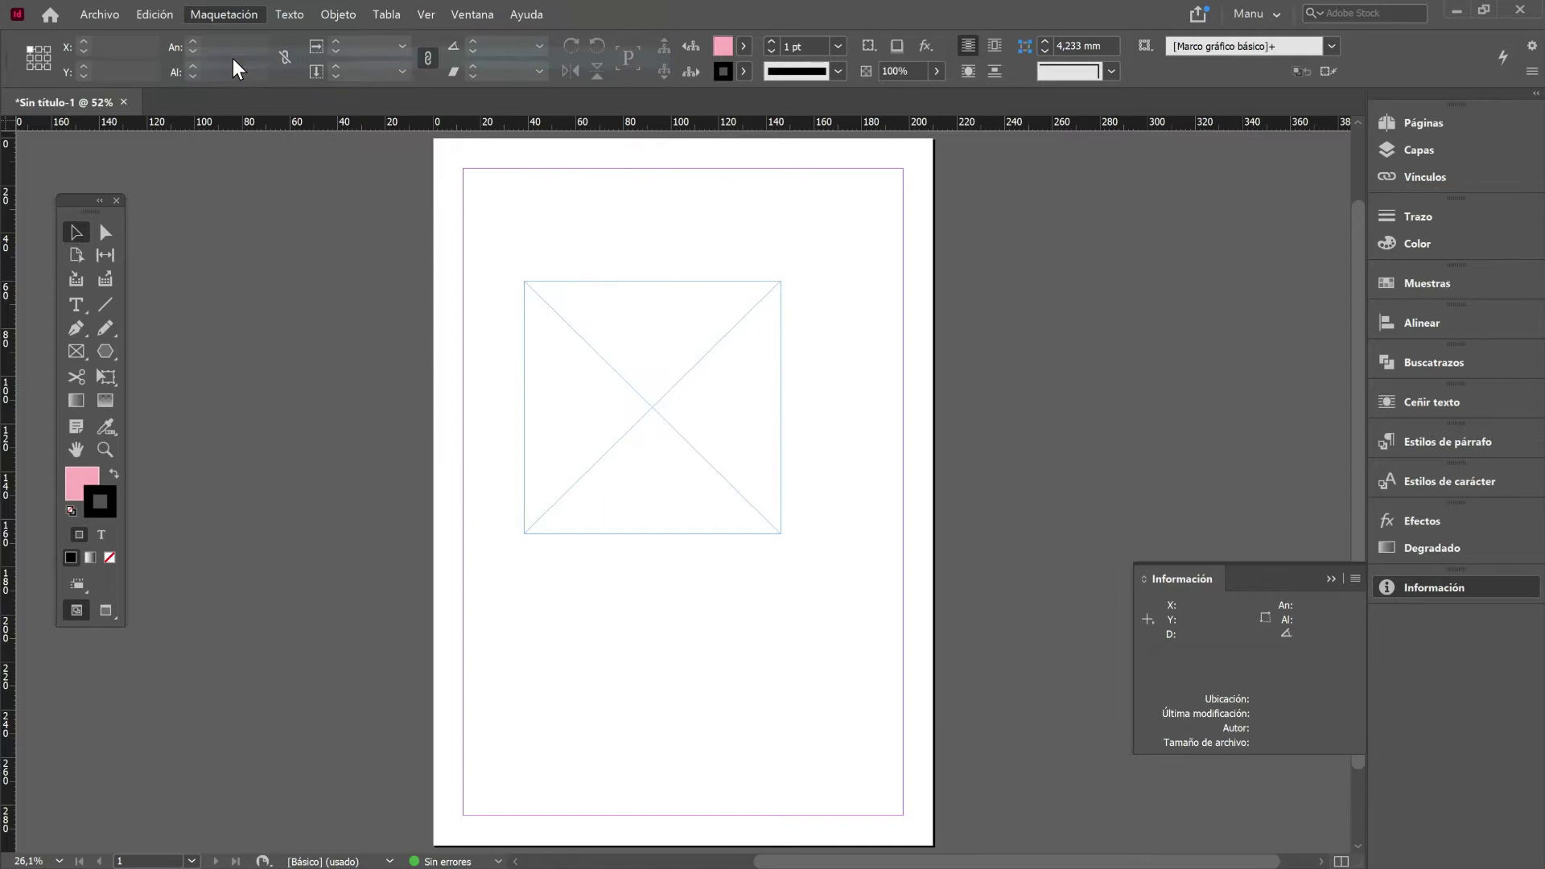
click(624, 416)
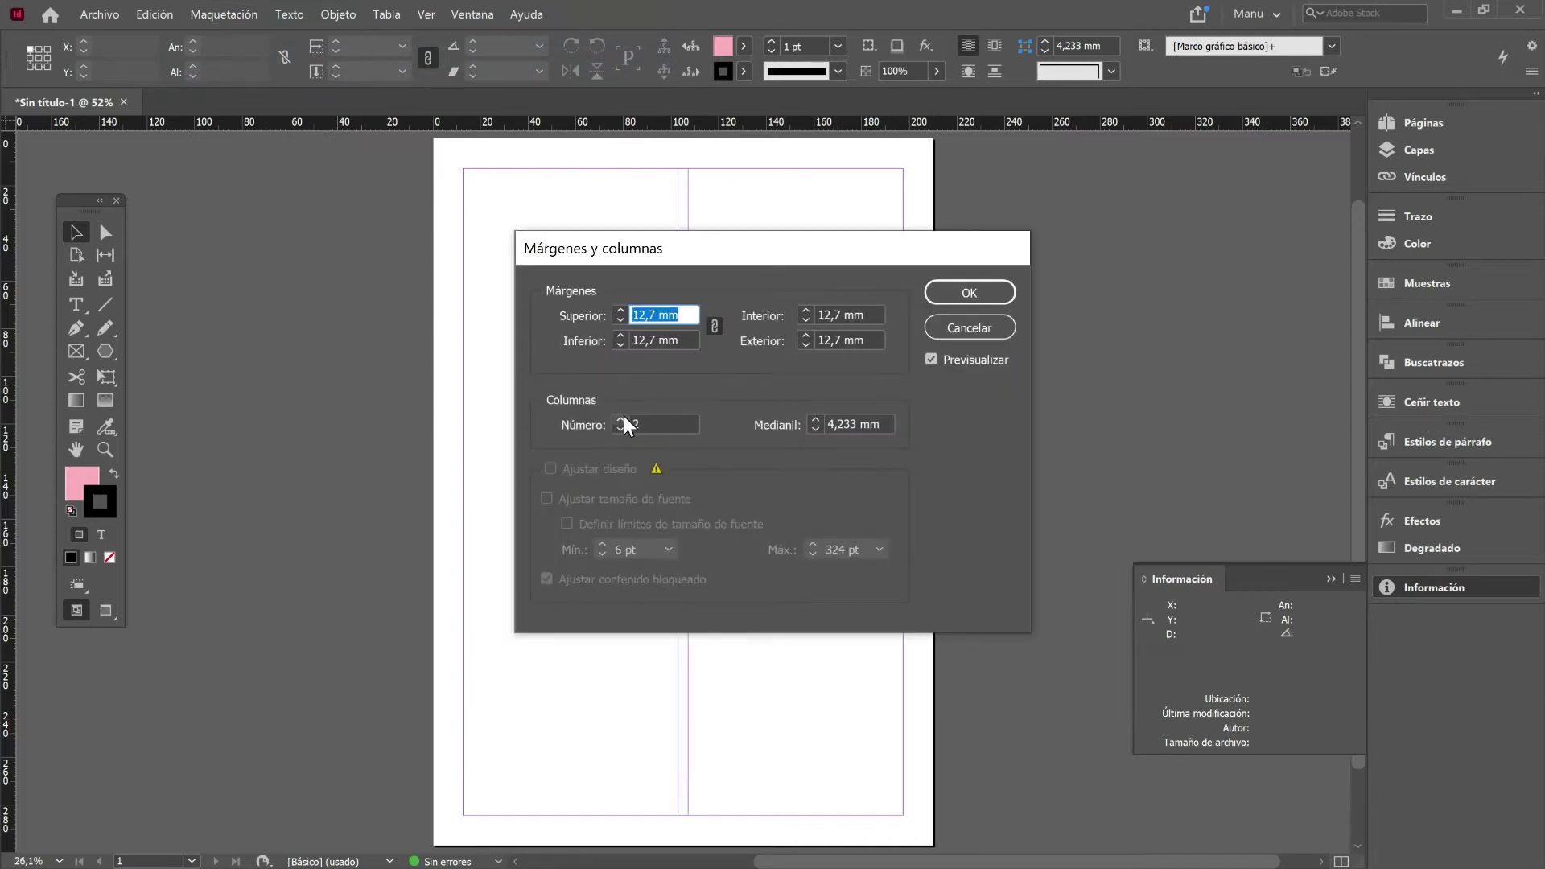
click(815, 414)
click(974, 293)
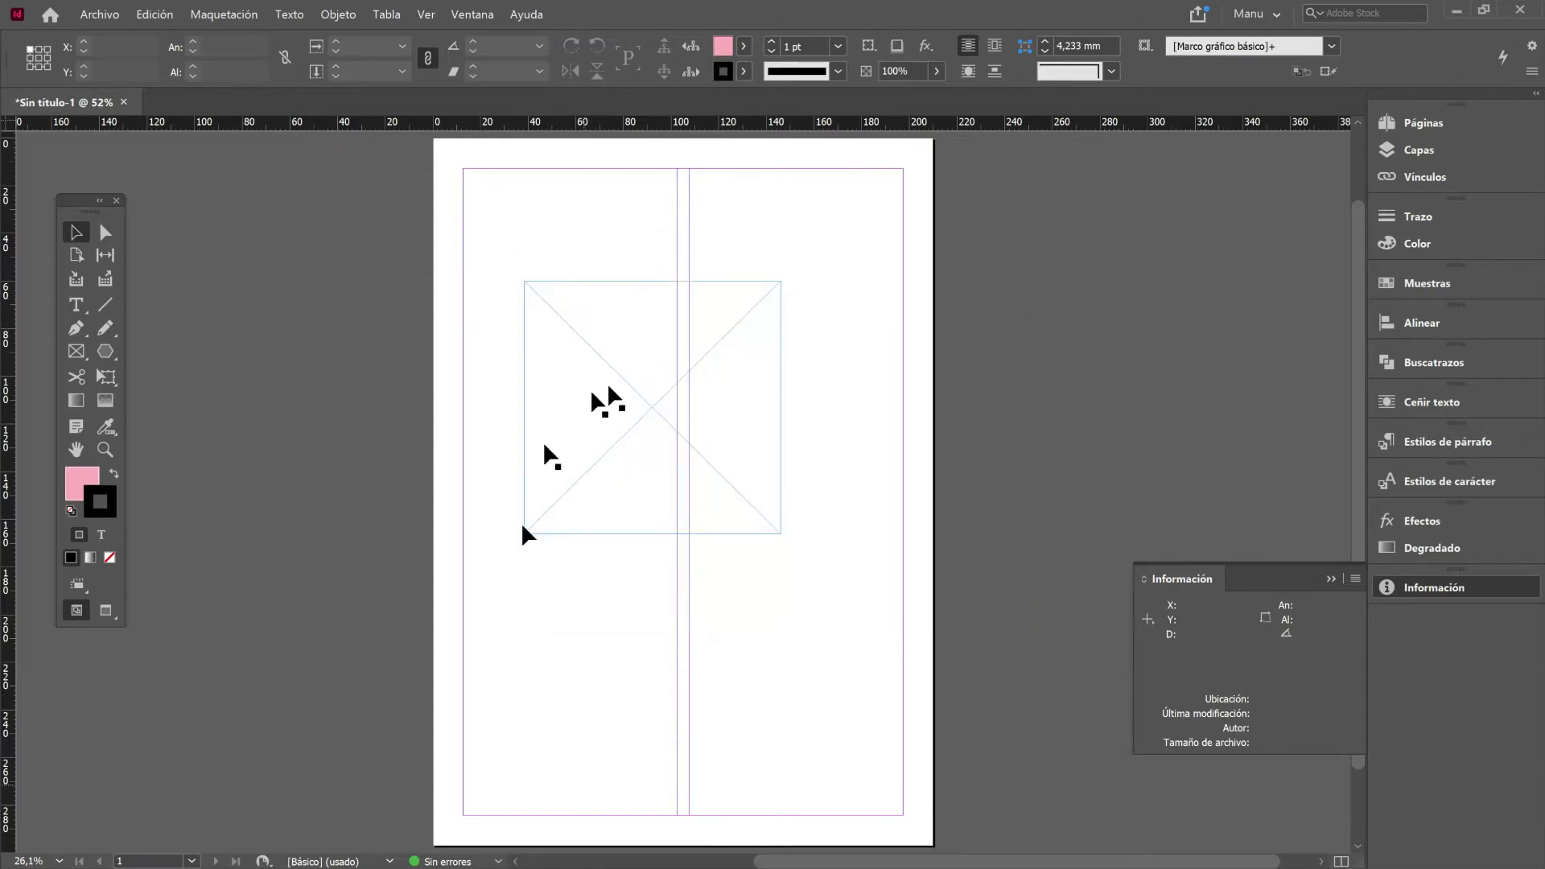
Move the frame into the second column and resize it to the column width, down to the bottom margin, about 89.8 × 160.3 mm
click(574, 346)
mouse_move(569, 328)
mouse_down()
mouse_move(702, 351)
mouse_move(773, 438)
mouse_move(724, 473)
mouse_up()
drag(946, 558, 903, 563)
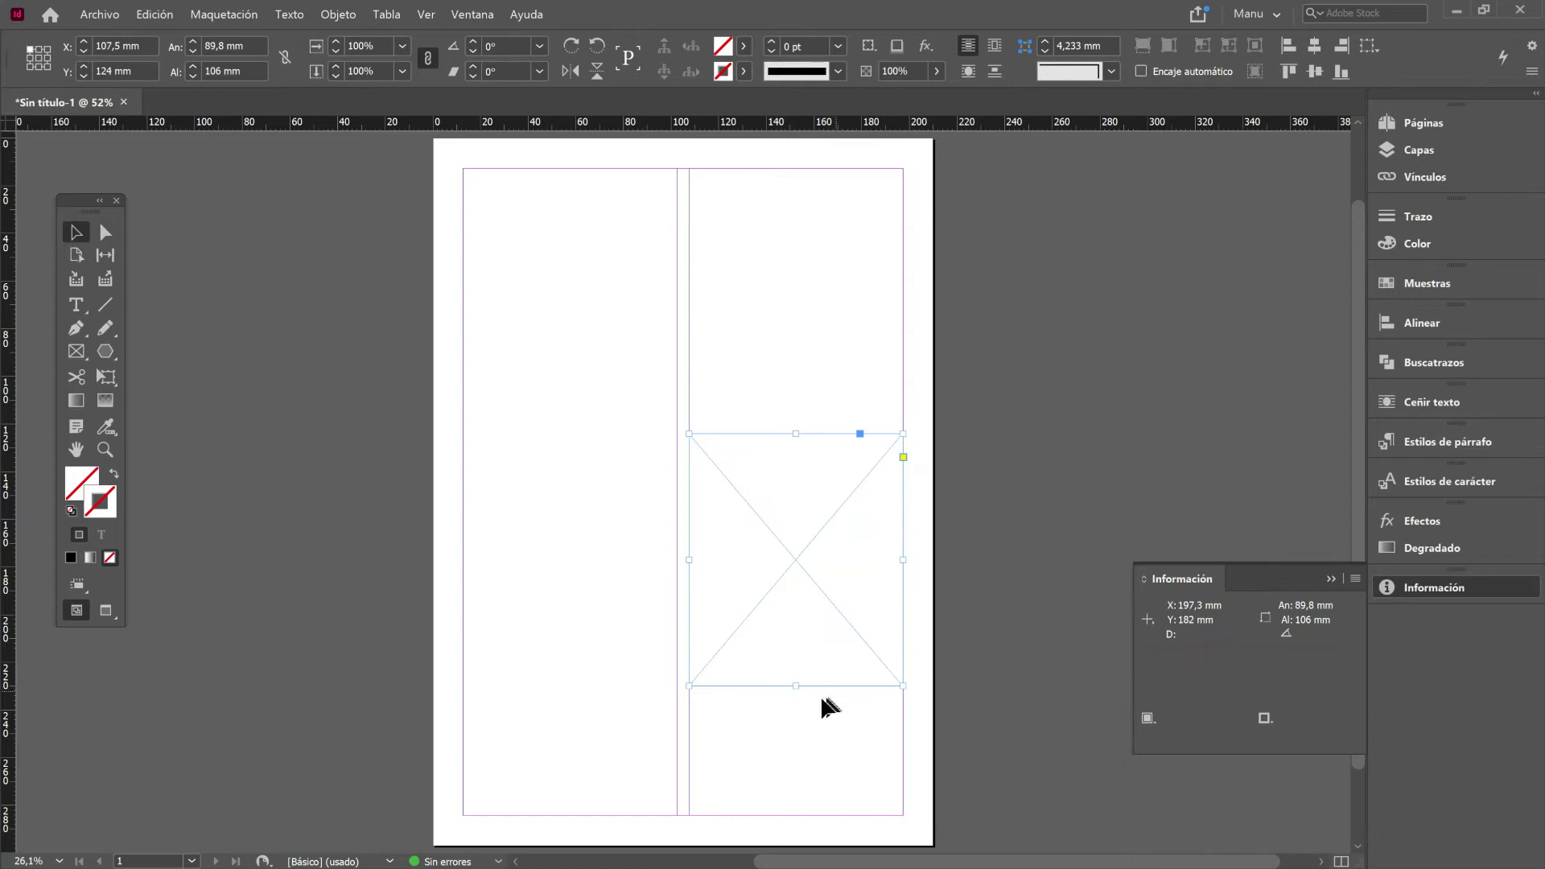
drag(796, 688, 799, 815)
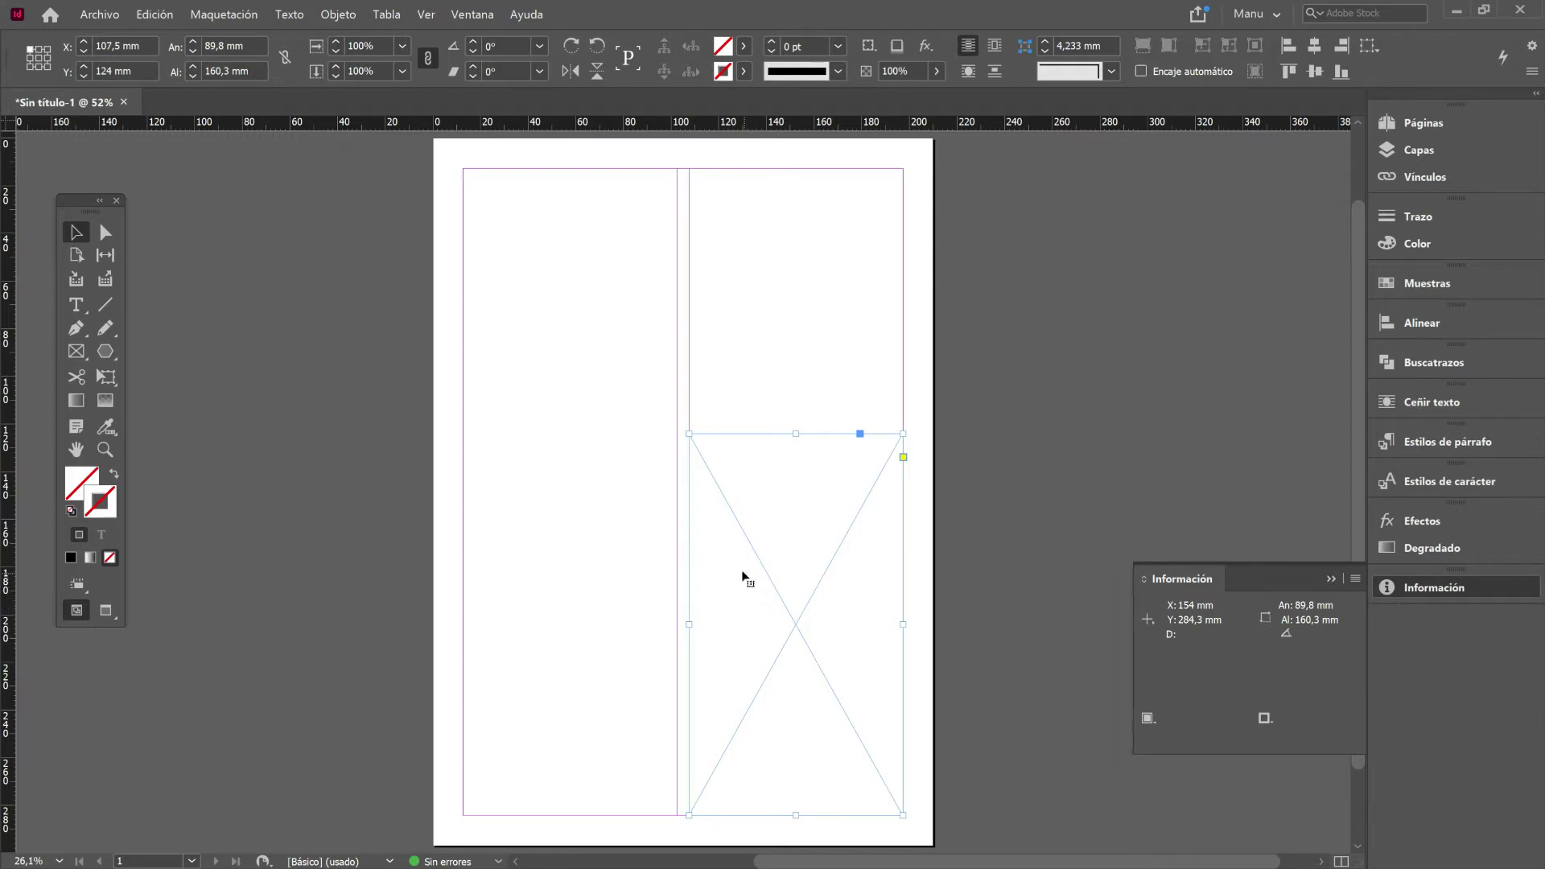
click(628, 349)
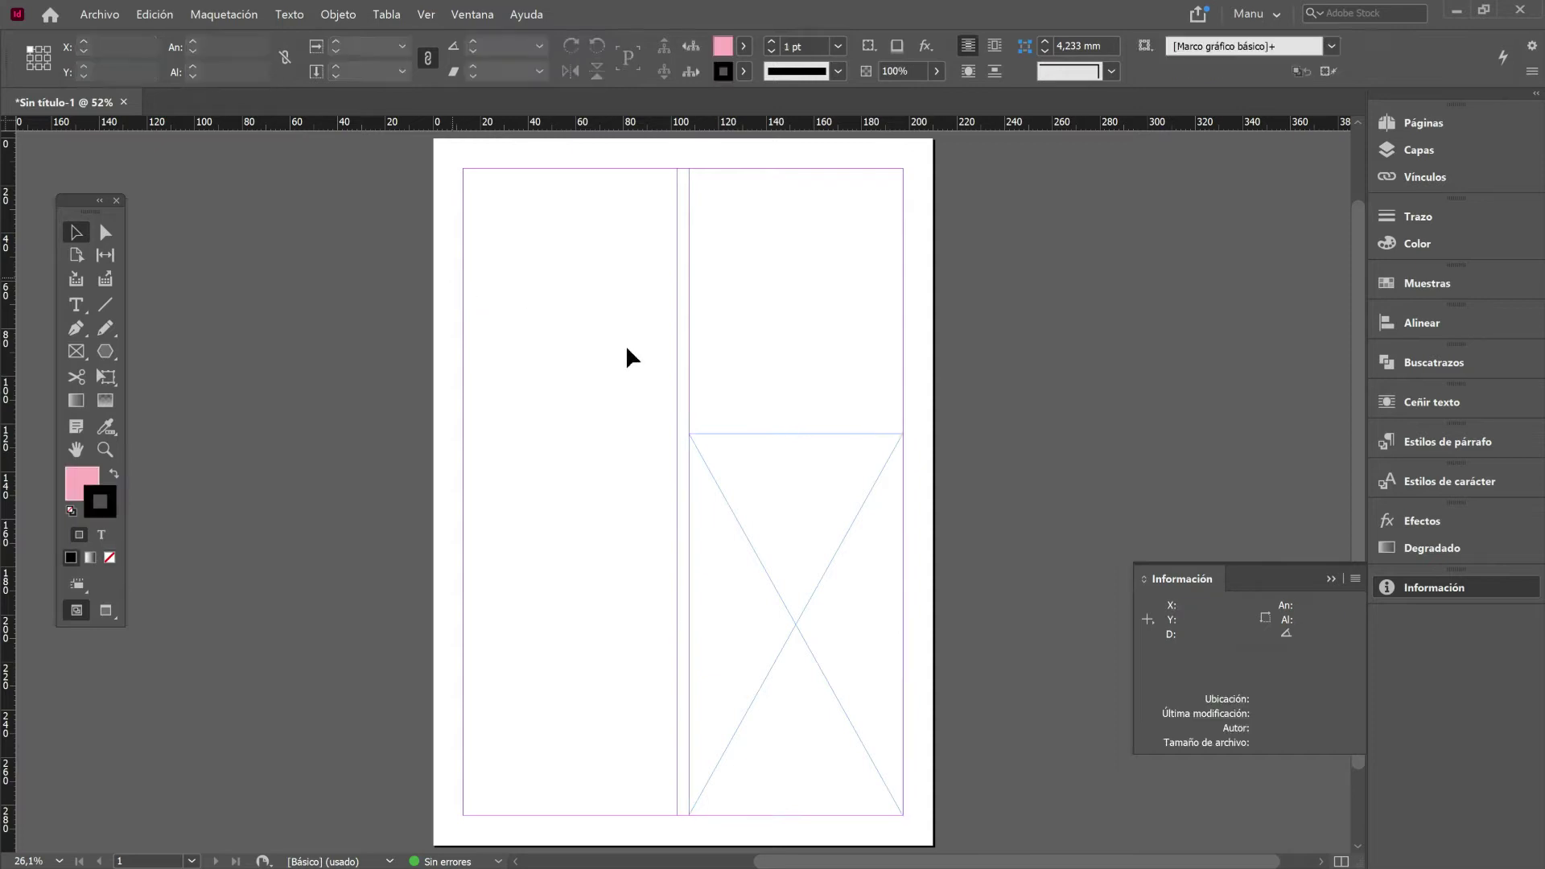
Place the "venecia canal" image from the Escritorio folder into the empty frame
click(750, 437)
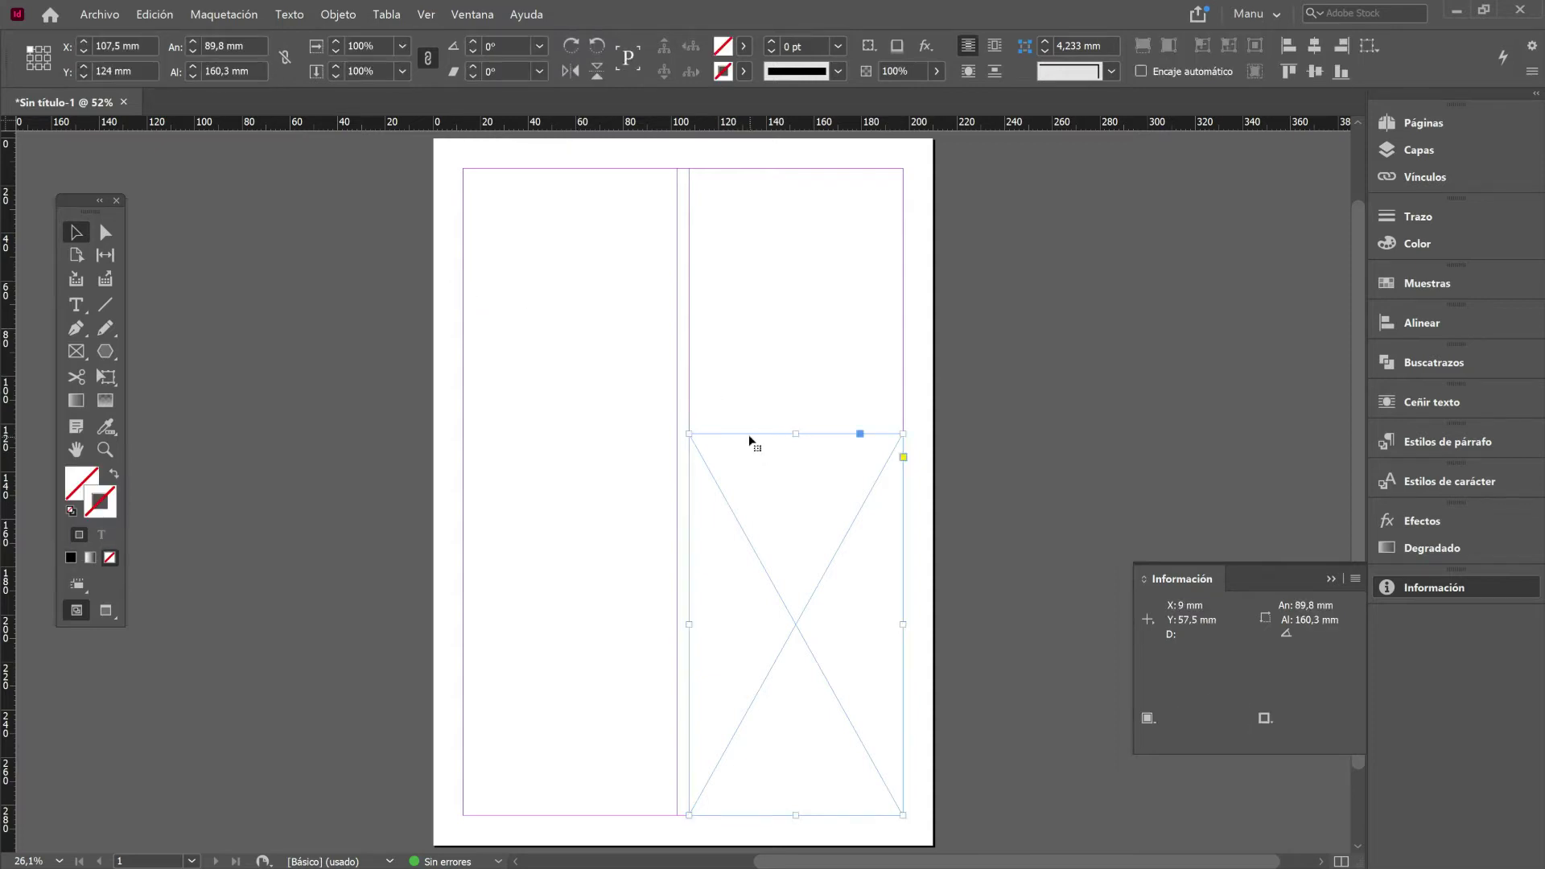
click(108, 16)
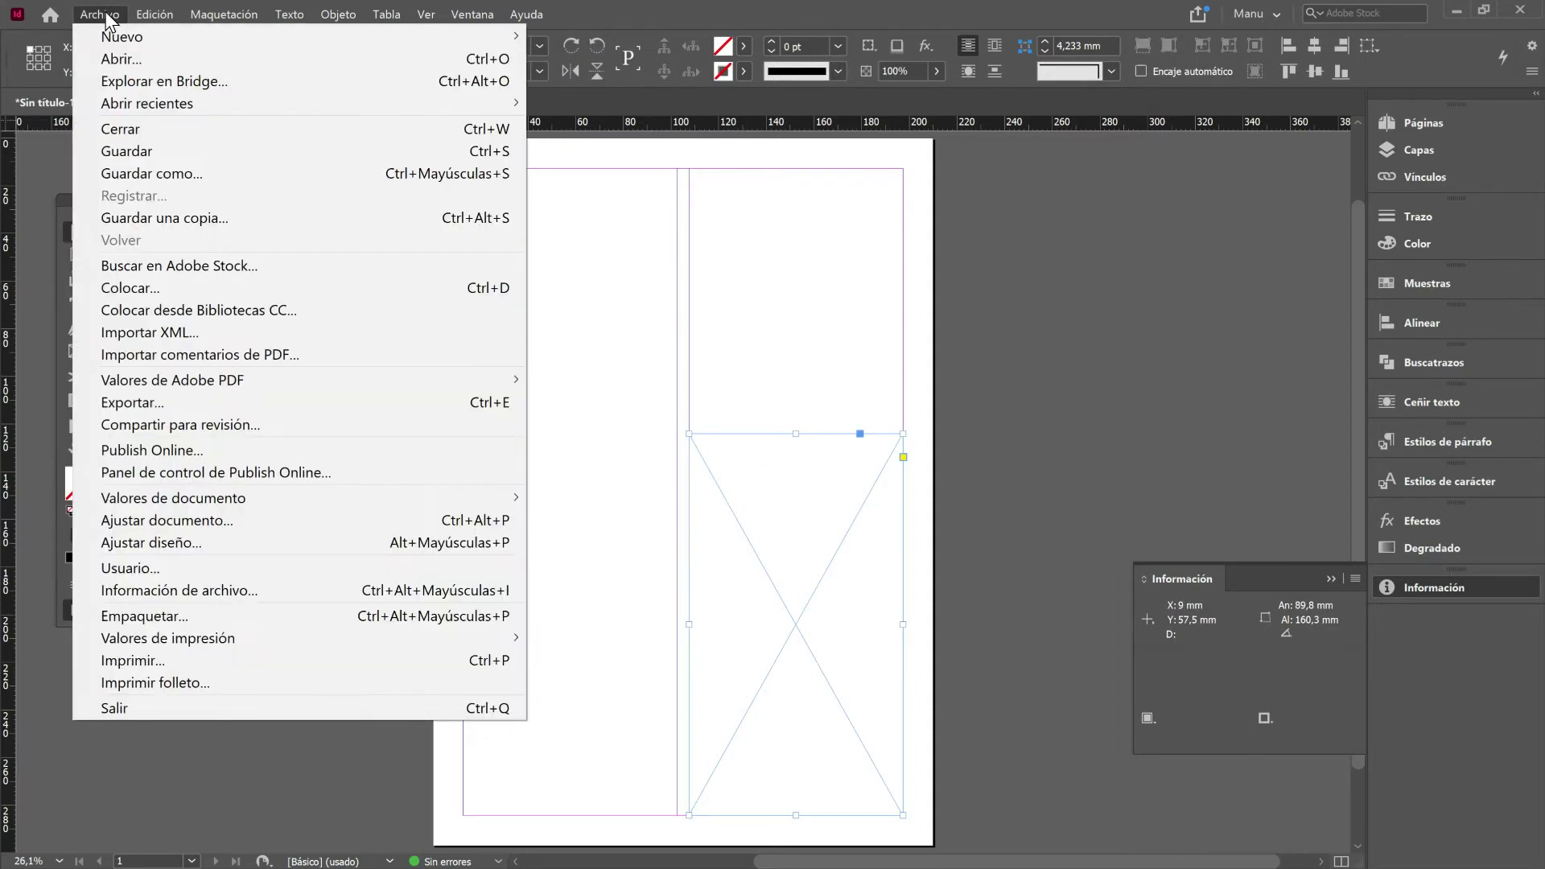
click(157, 287)
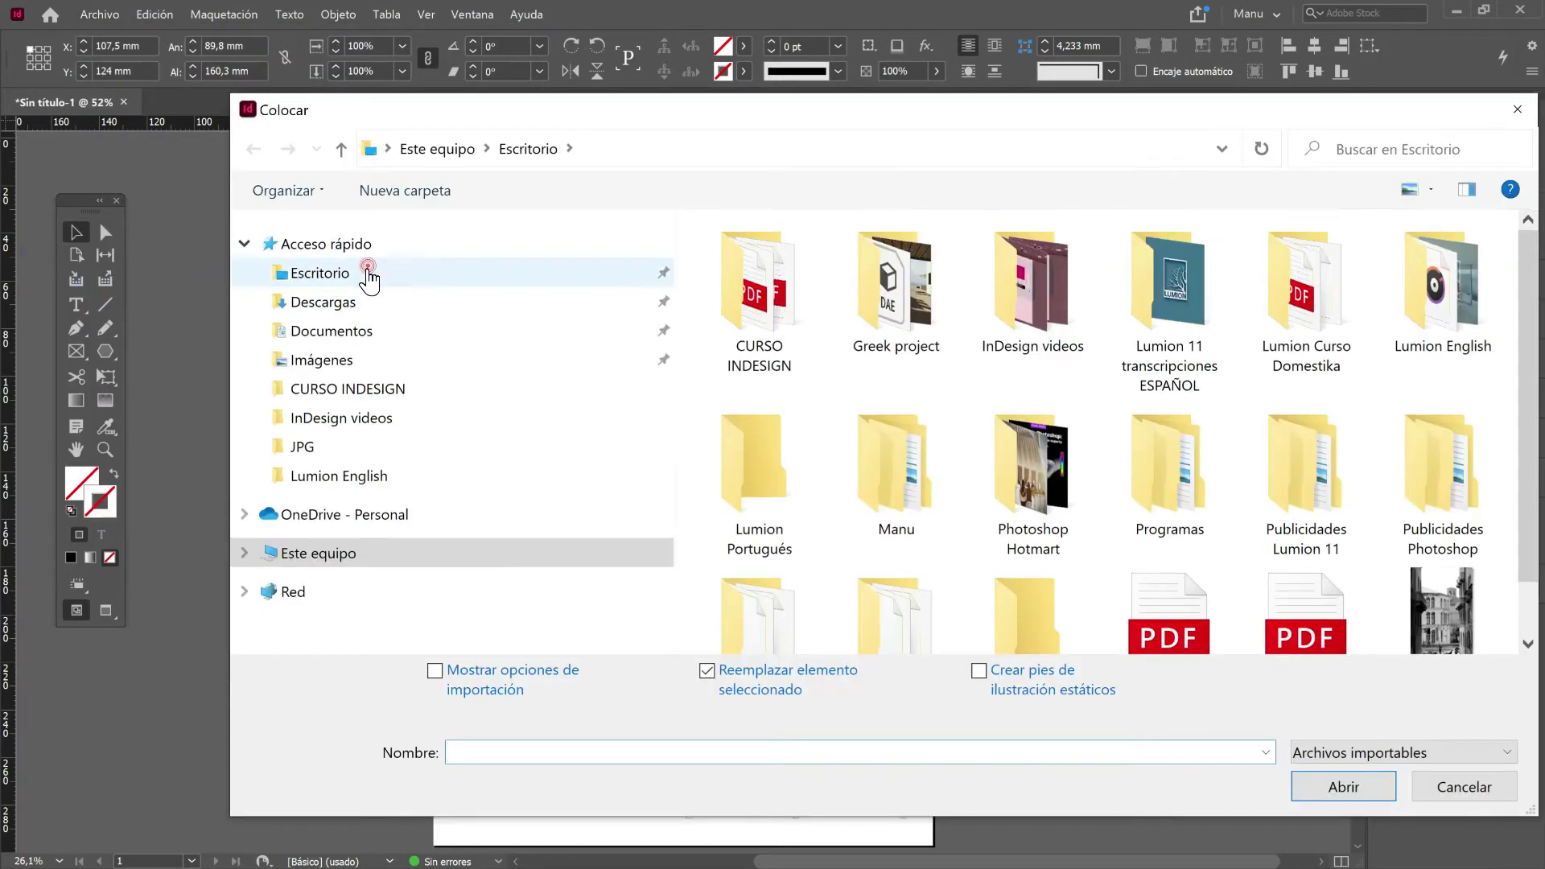
click(1441, 610)
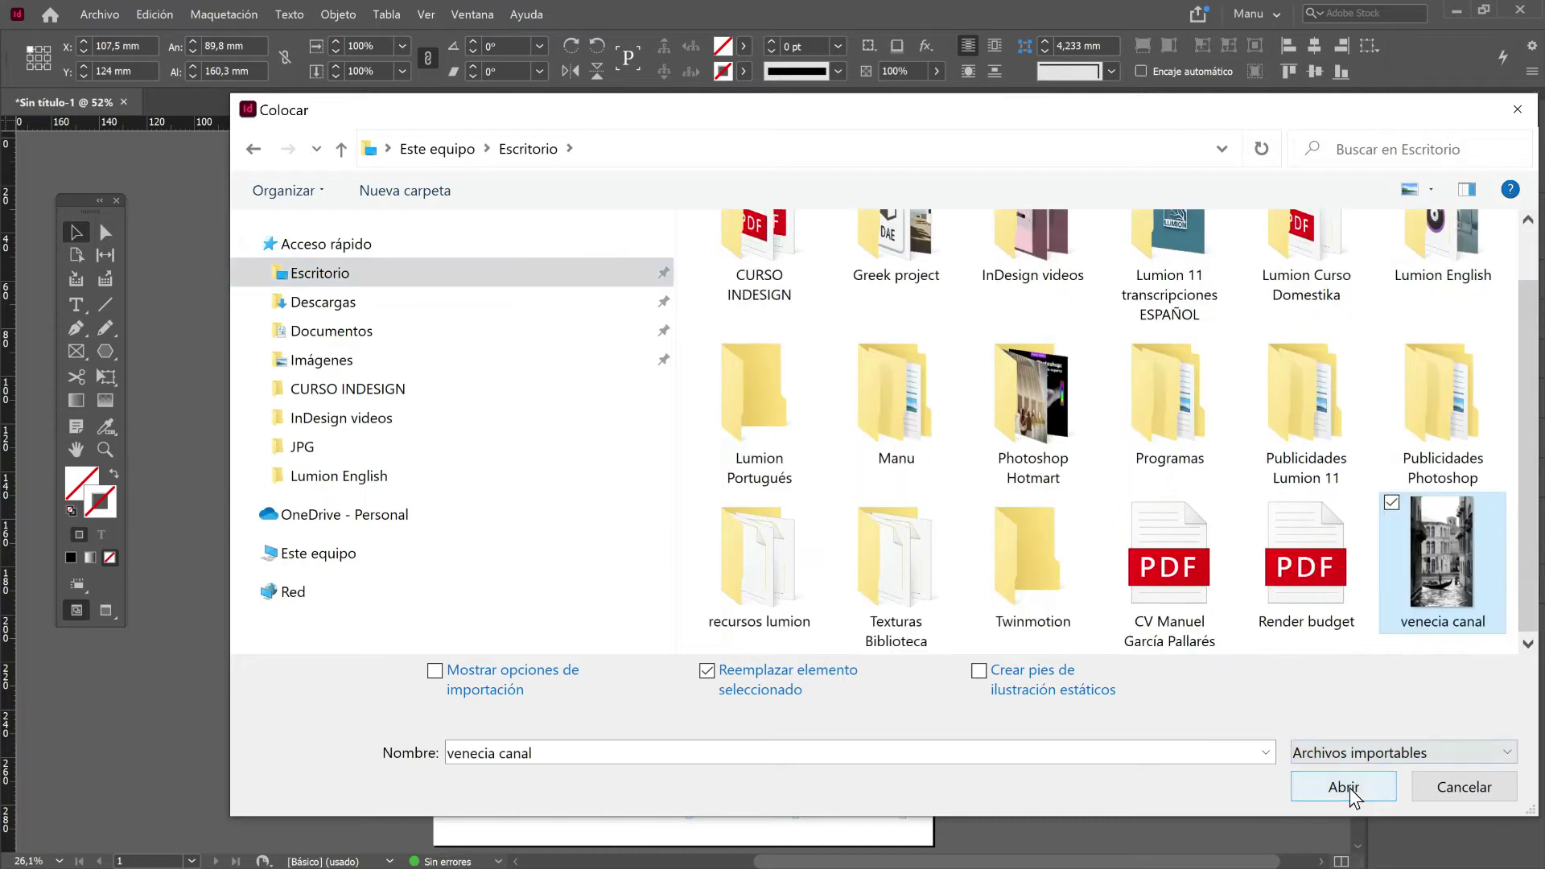
click(1357, 787)
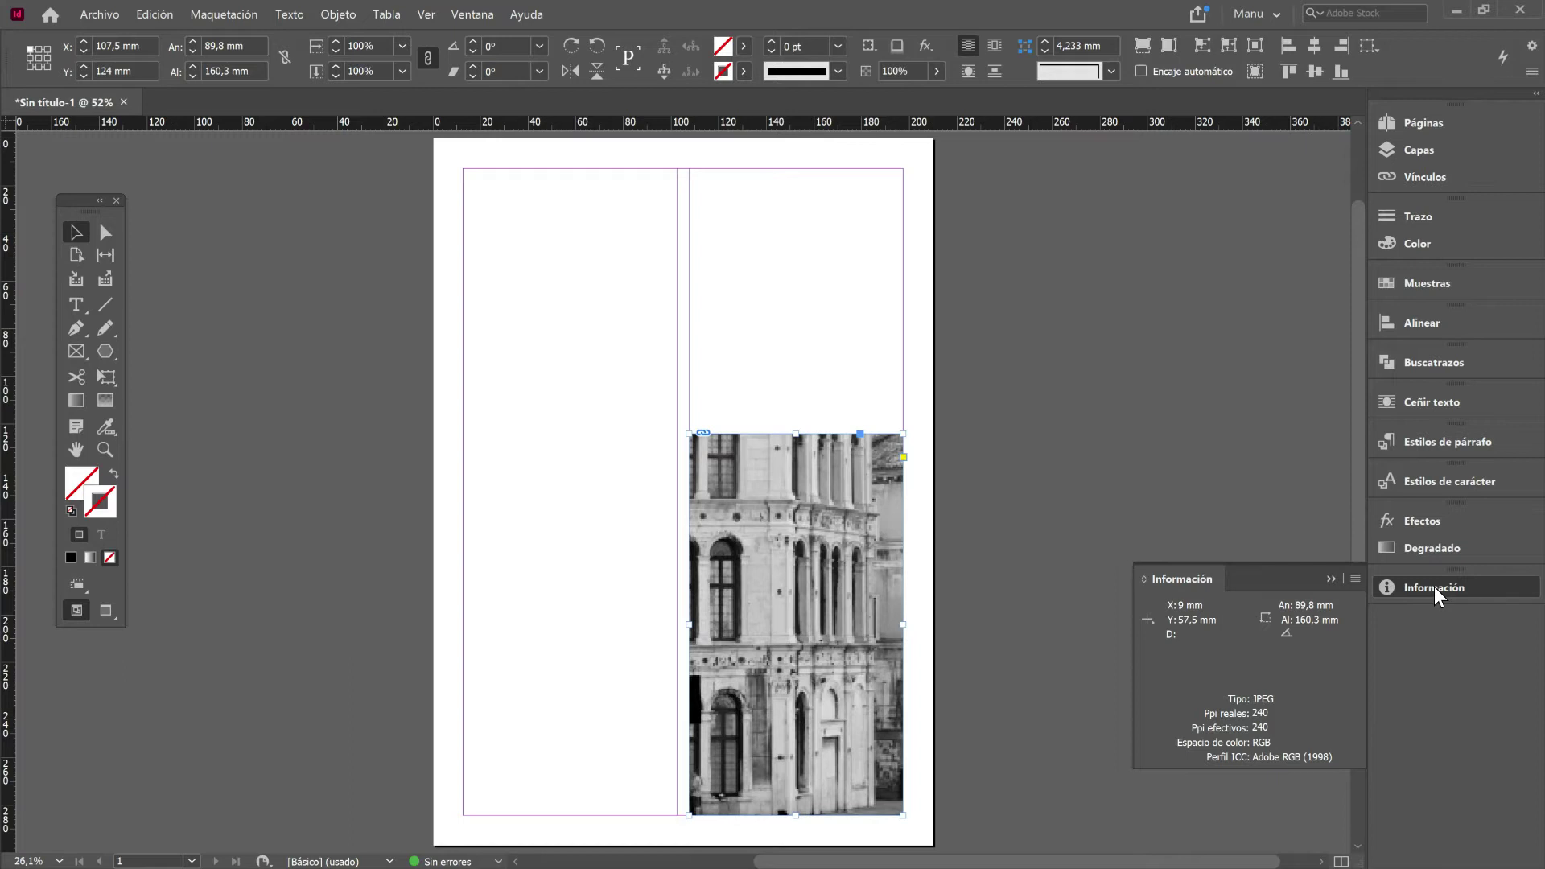
Float the Información panel beside the page and lower the image frame's top edge so it is about 142.3 mm high
drag(1434, 586, 1057, 231)
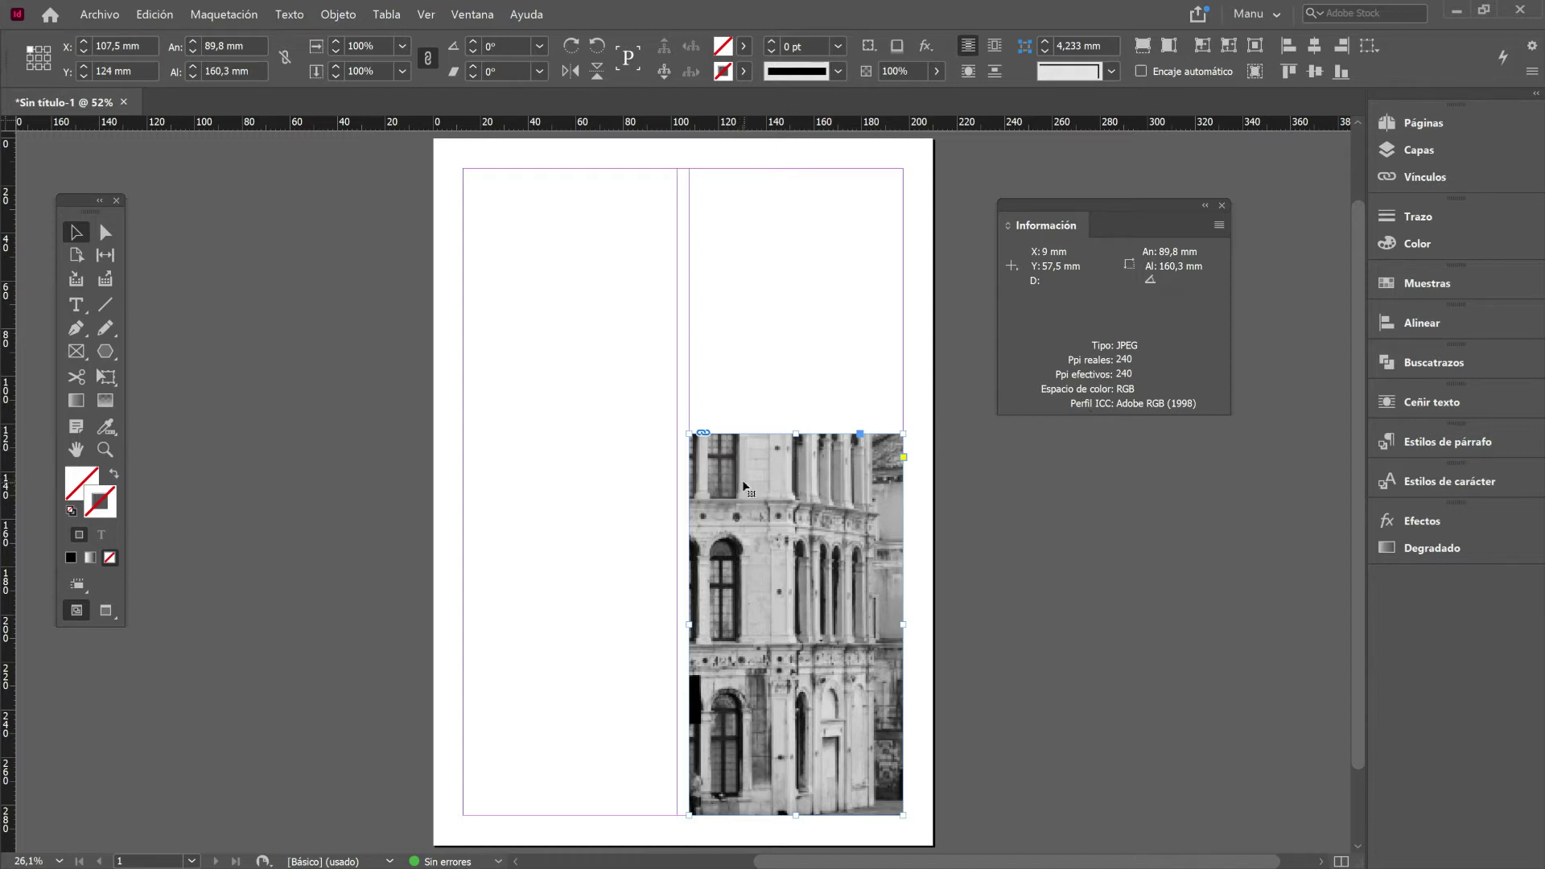
mouse_move(750, 471)
mouse_down()
mouse_move(741, 428)
mouse_move(631, 317)
mouse_move(527, 317)
mouse_move(755, 499)
mouse_up()
drag(795, 433, 797, 476)
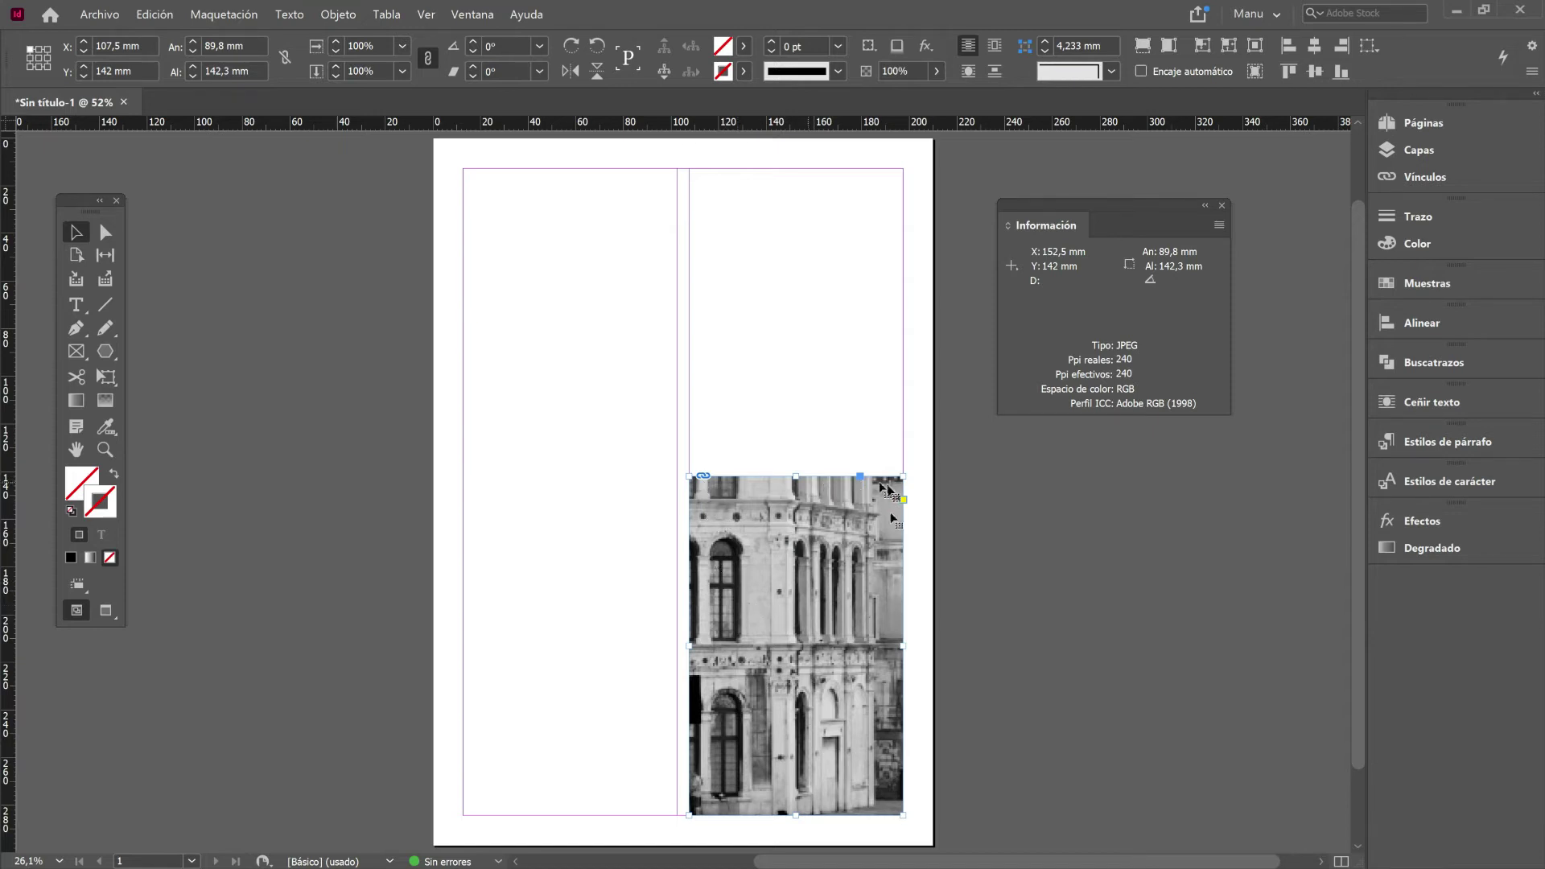
Reposition the image content upward inside its frame until the whole gondola shows in the crop
click(765, 568)
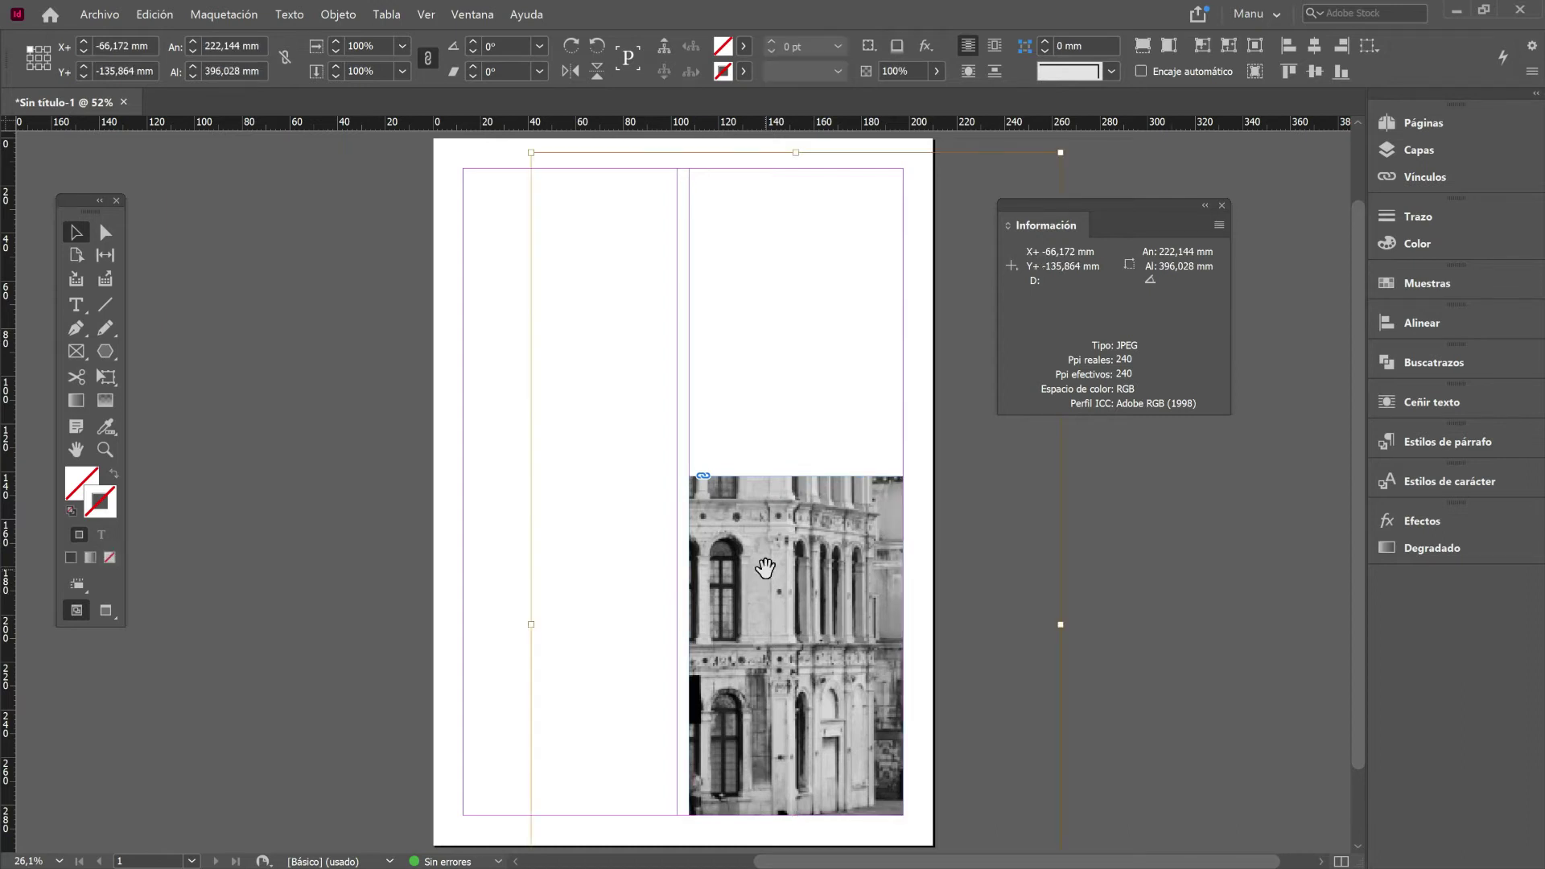
key(ctrl+minus)
key(ctrl+minus)
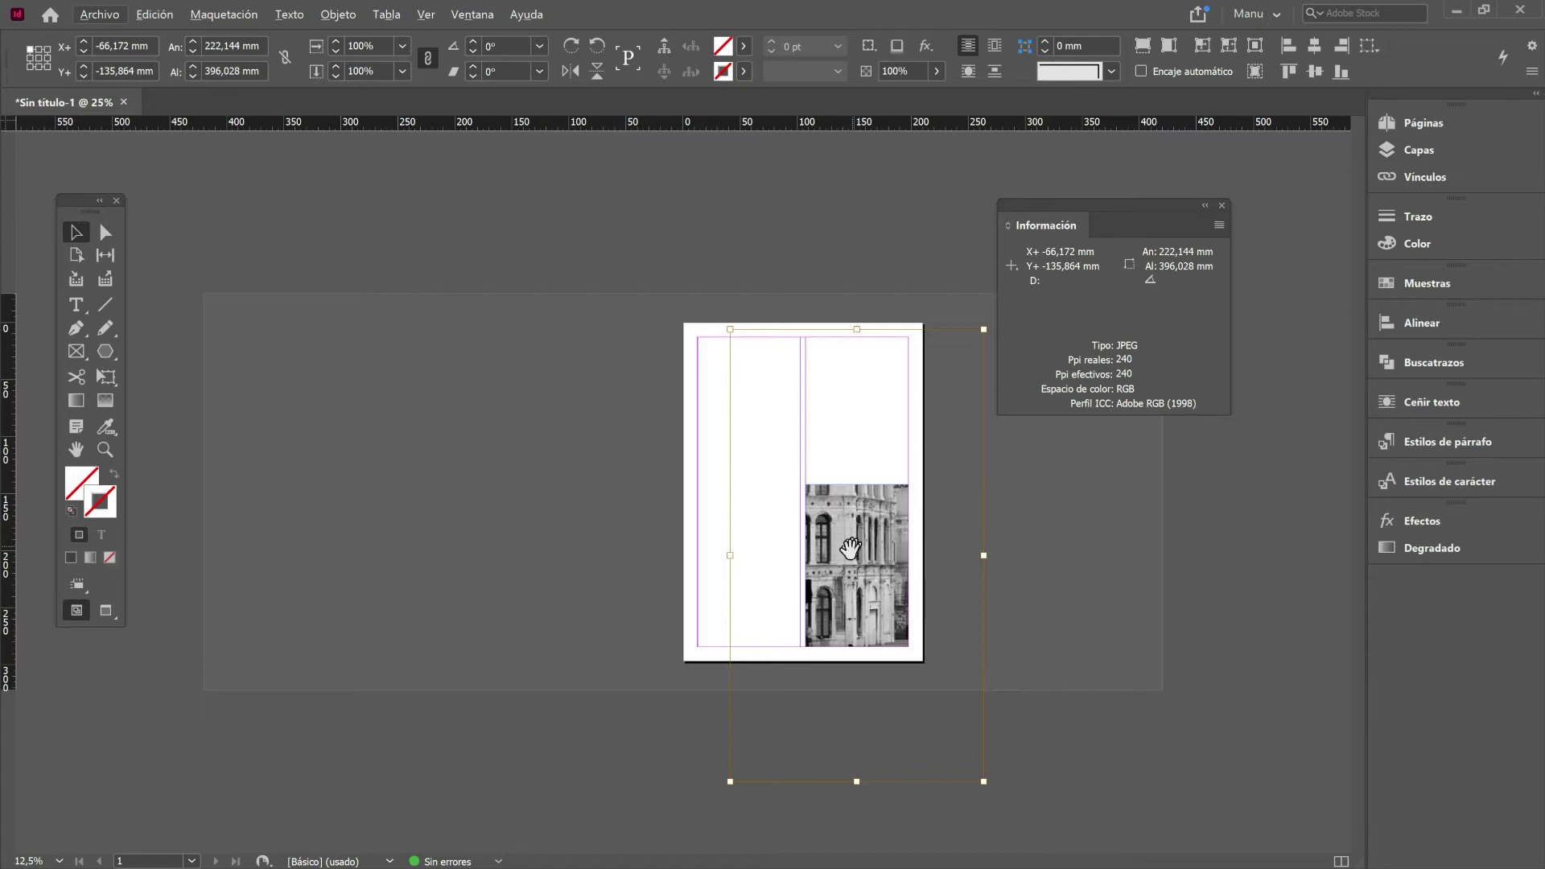
drag(847, 551, 853, 518)
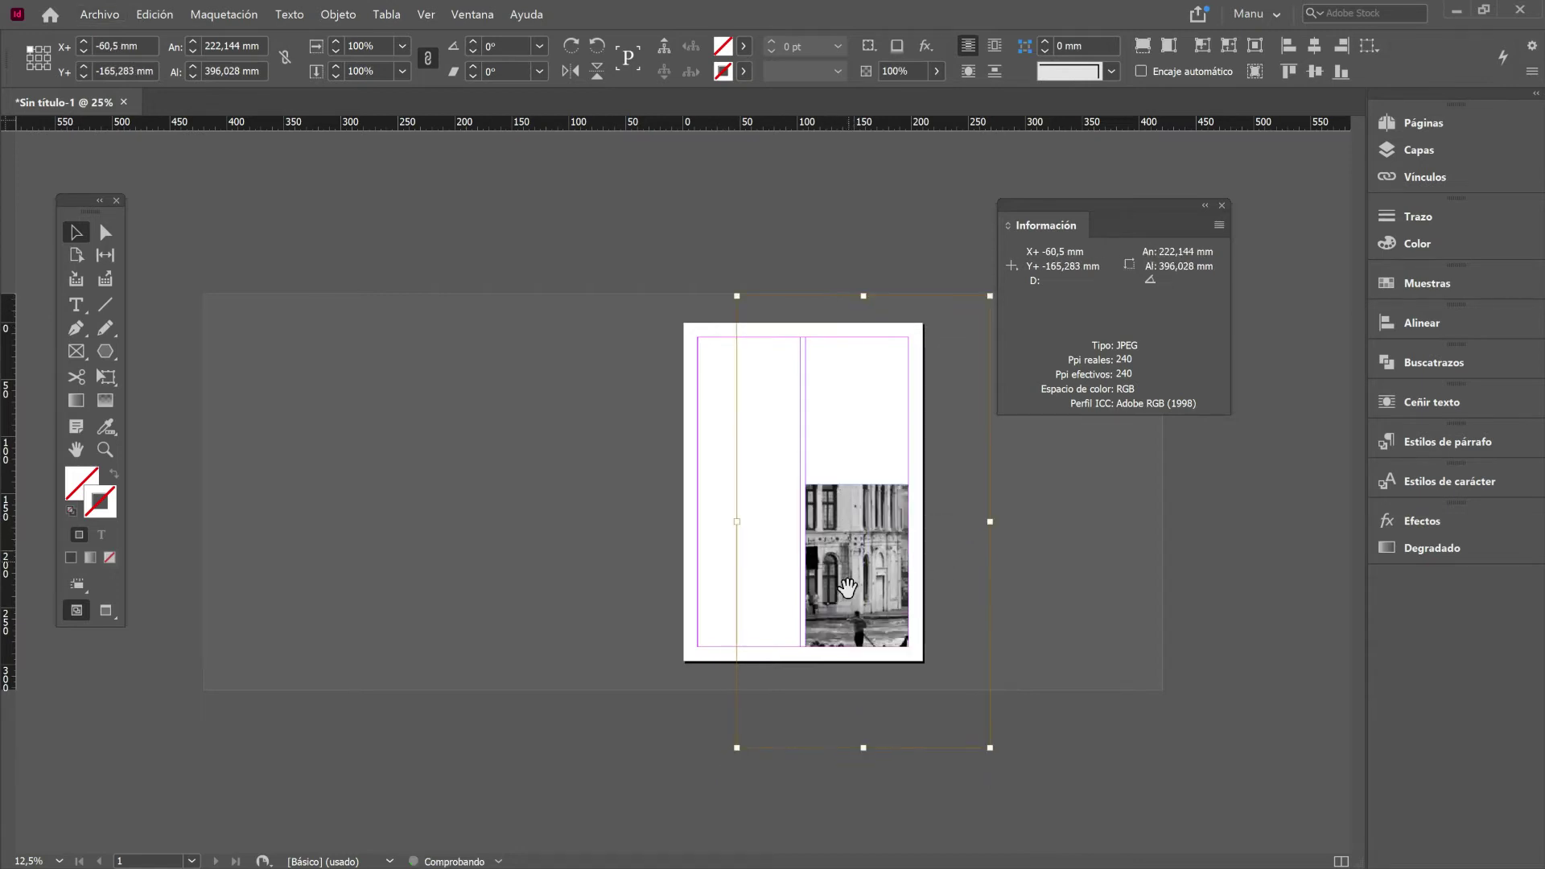
drag(855, 577, 856, 555)
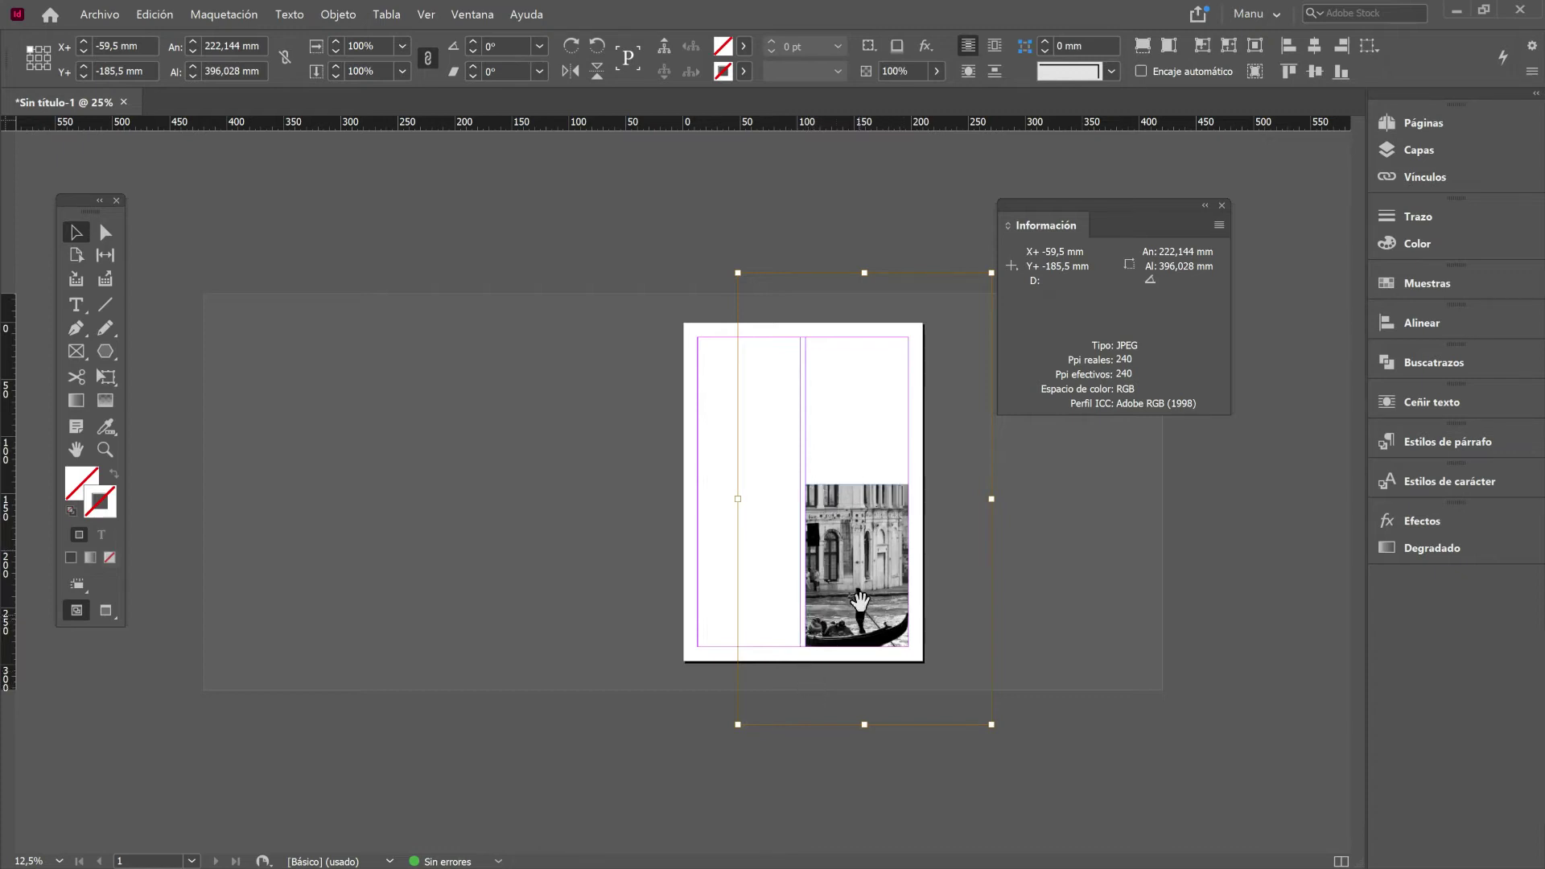
drag(857, 620, 849, 605)
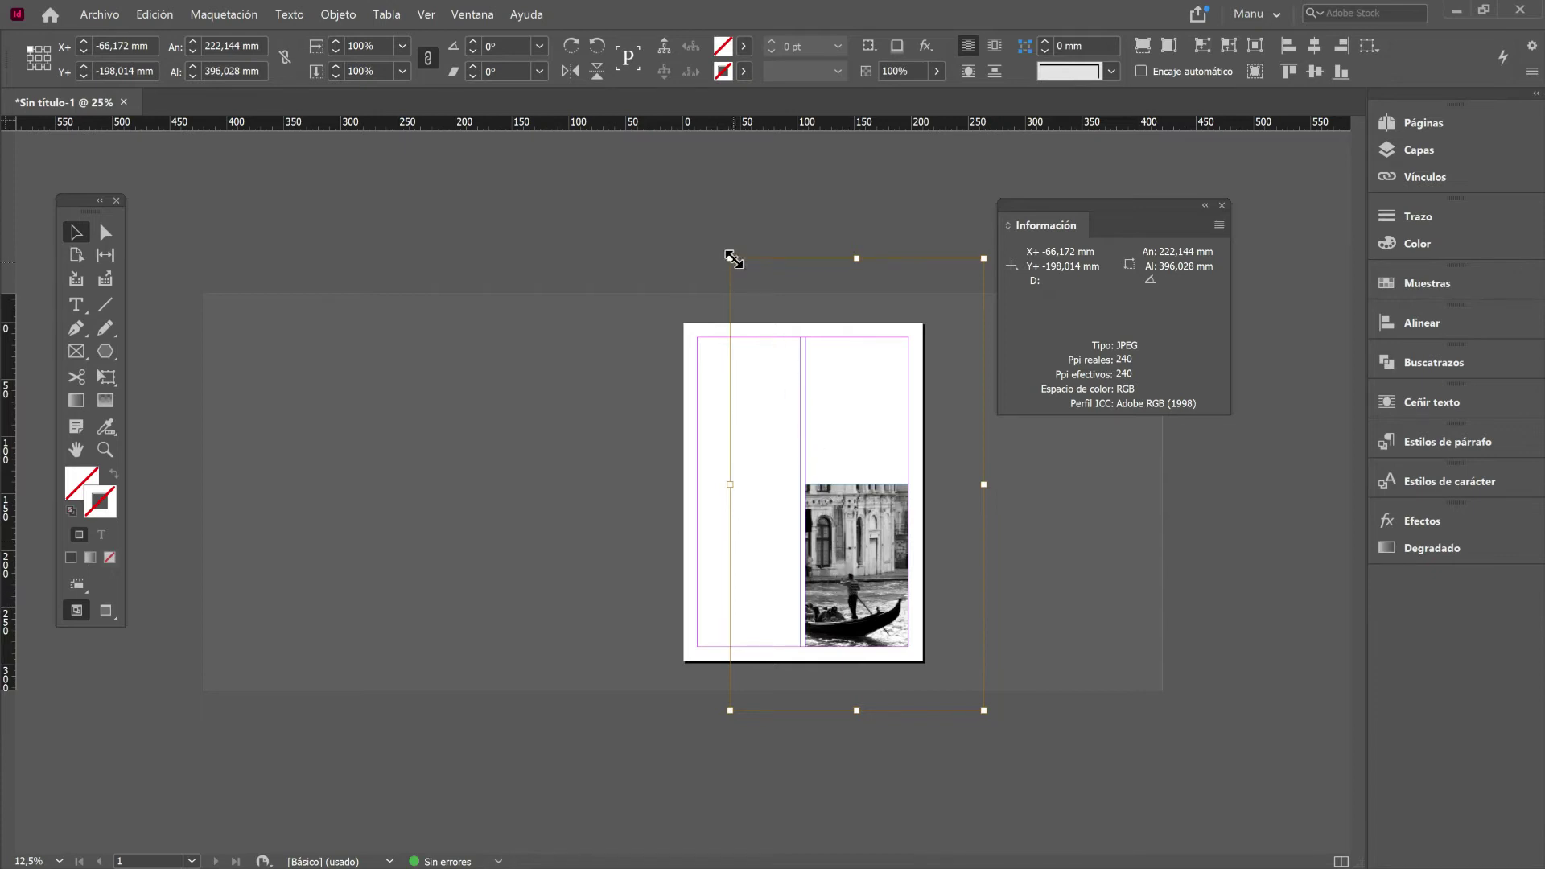
Scale the image content proportionally to about 97.5 × 173.8 mm and move it to cover the frame, then deselect it
drag(733, 258, 869, 610)
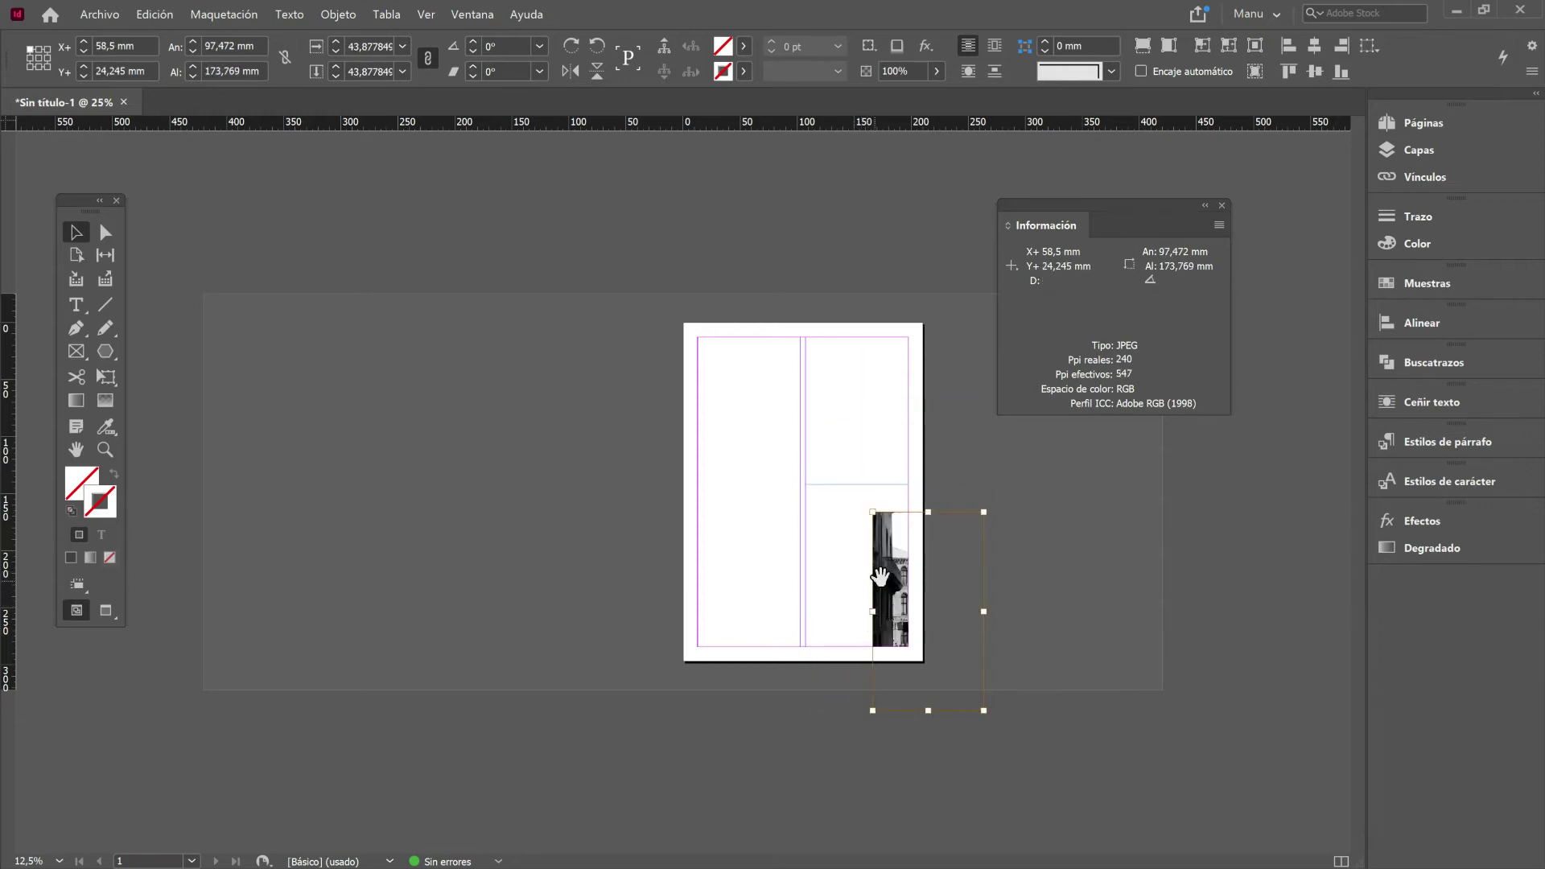
drag(884, 565, 817, 520)
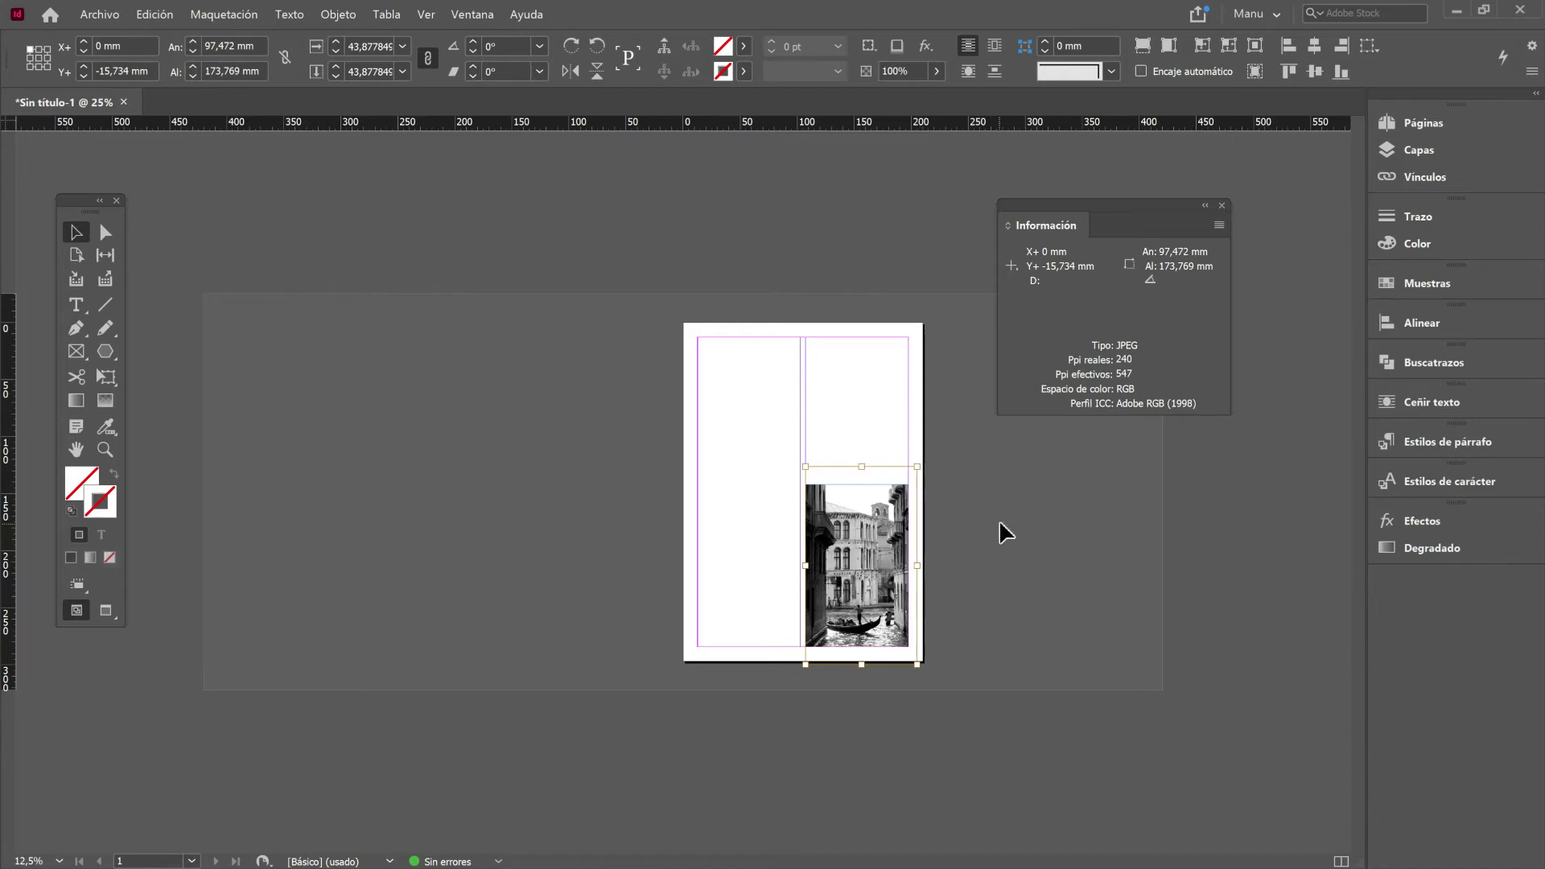
click(943, 671)
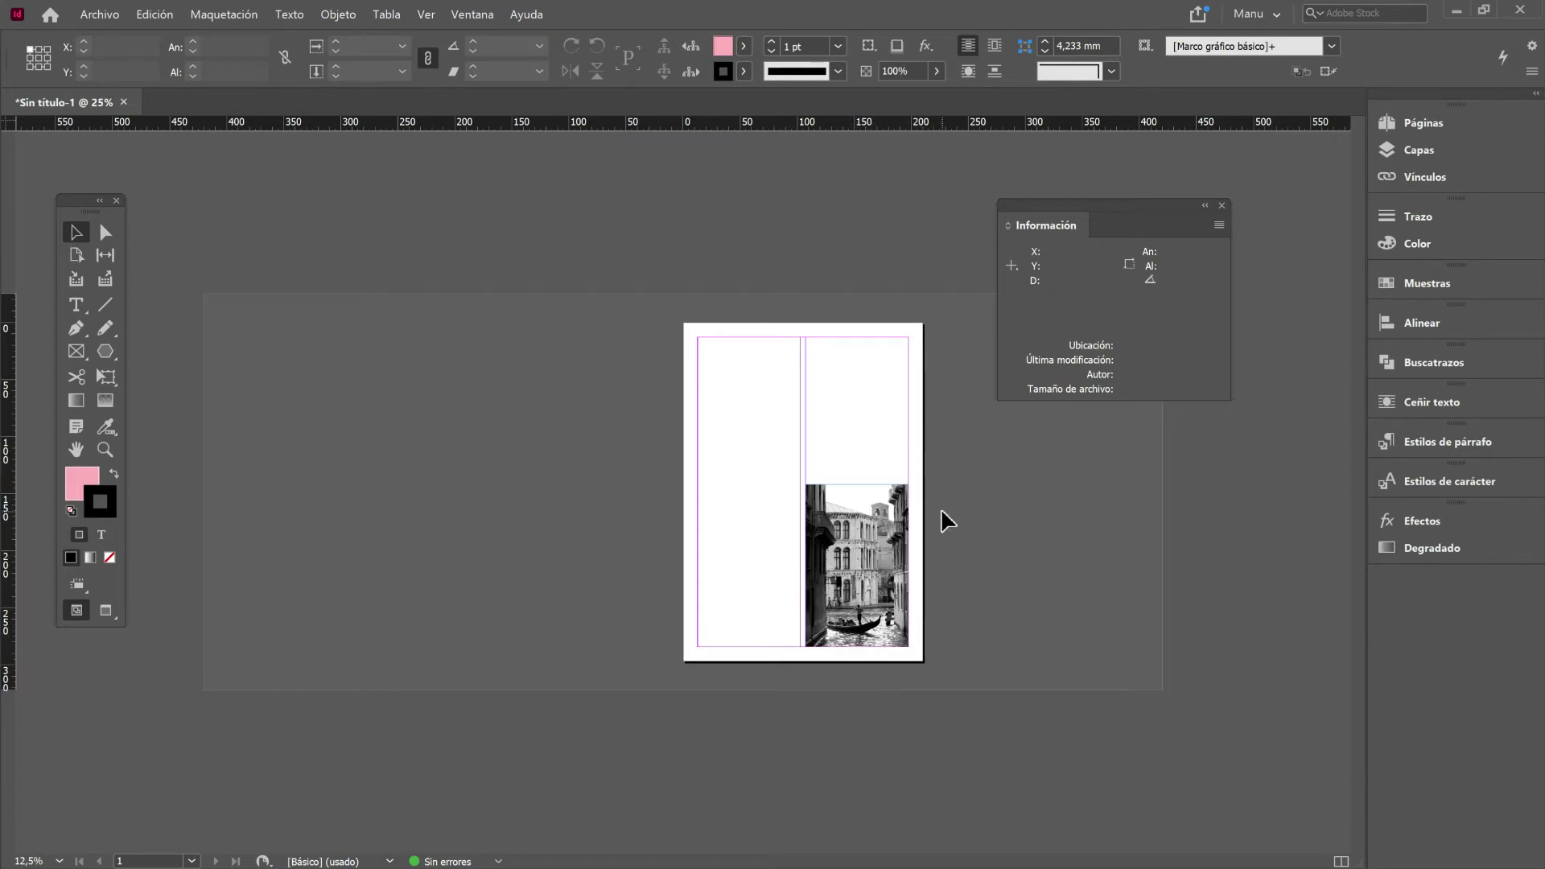
Compare the bounds of the frame with those of its image content and examine the placed image up close
click(859, 523)
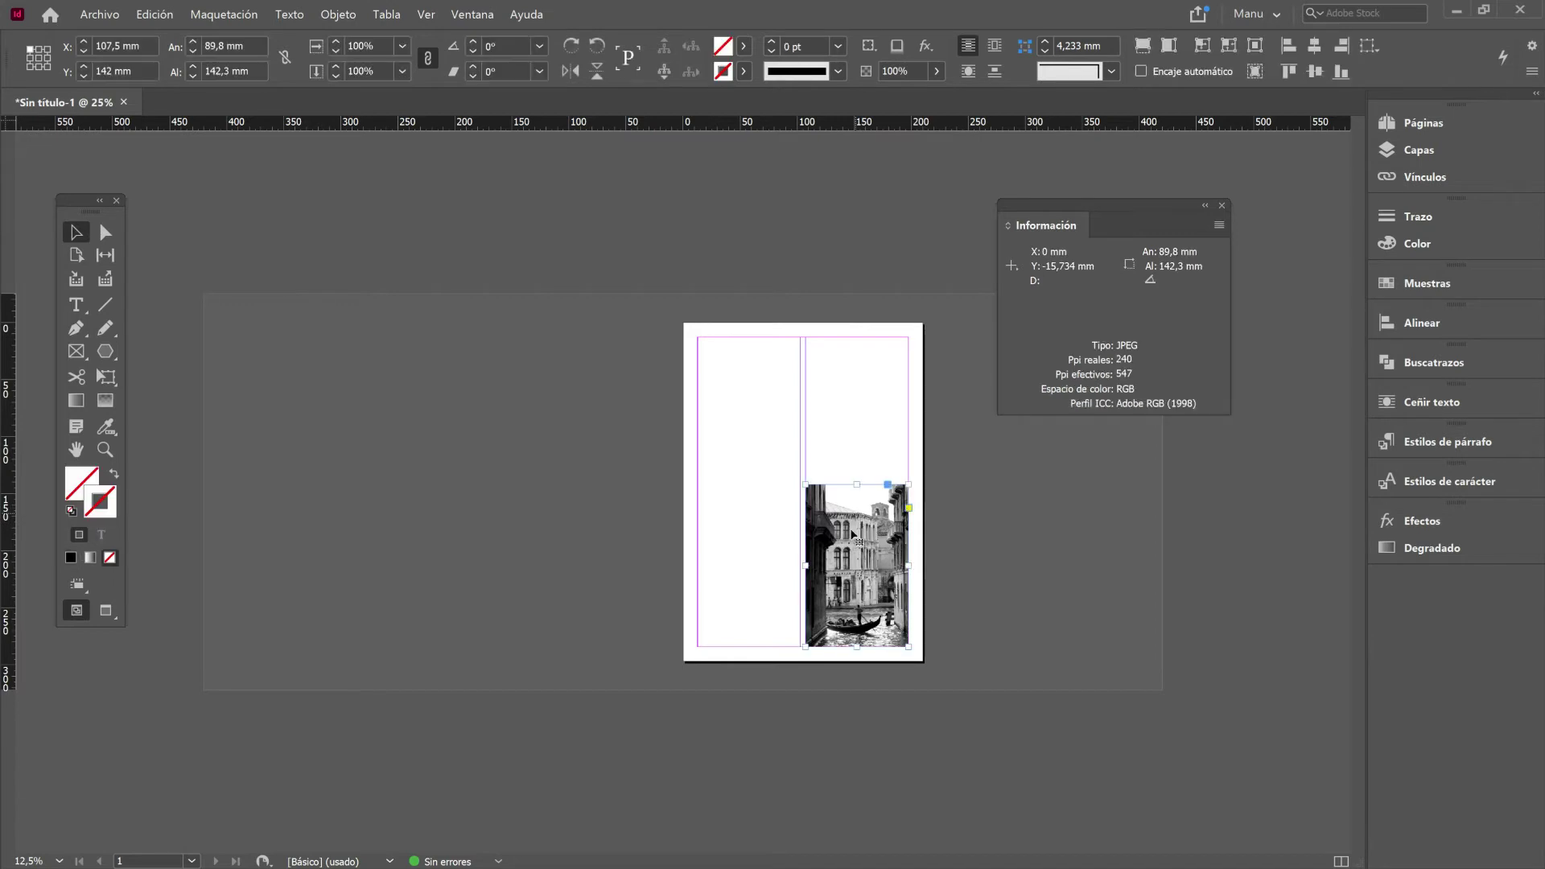
mouse_move(852, 534)
mouse_down()
mouse_move(841, 514)
mouse_move(851, 555)
mouse_up()
click(853, 556)
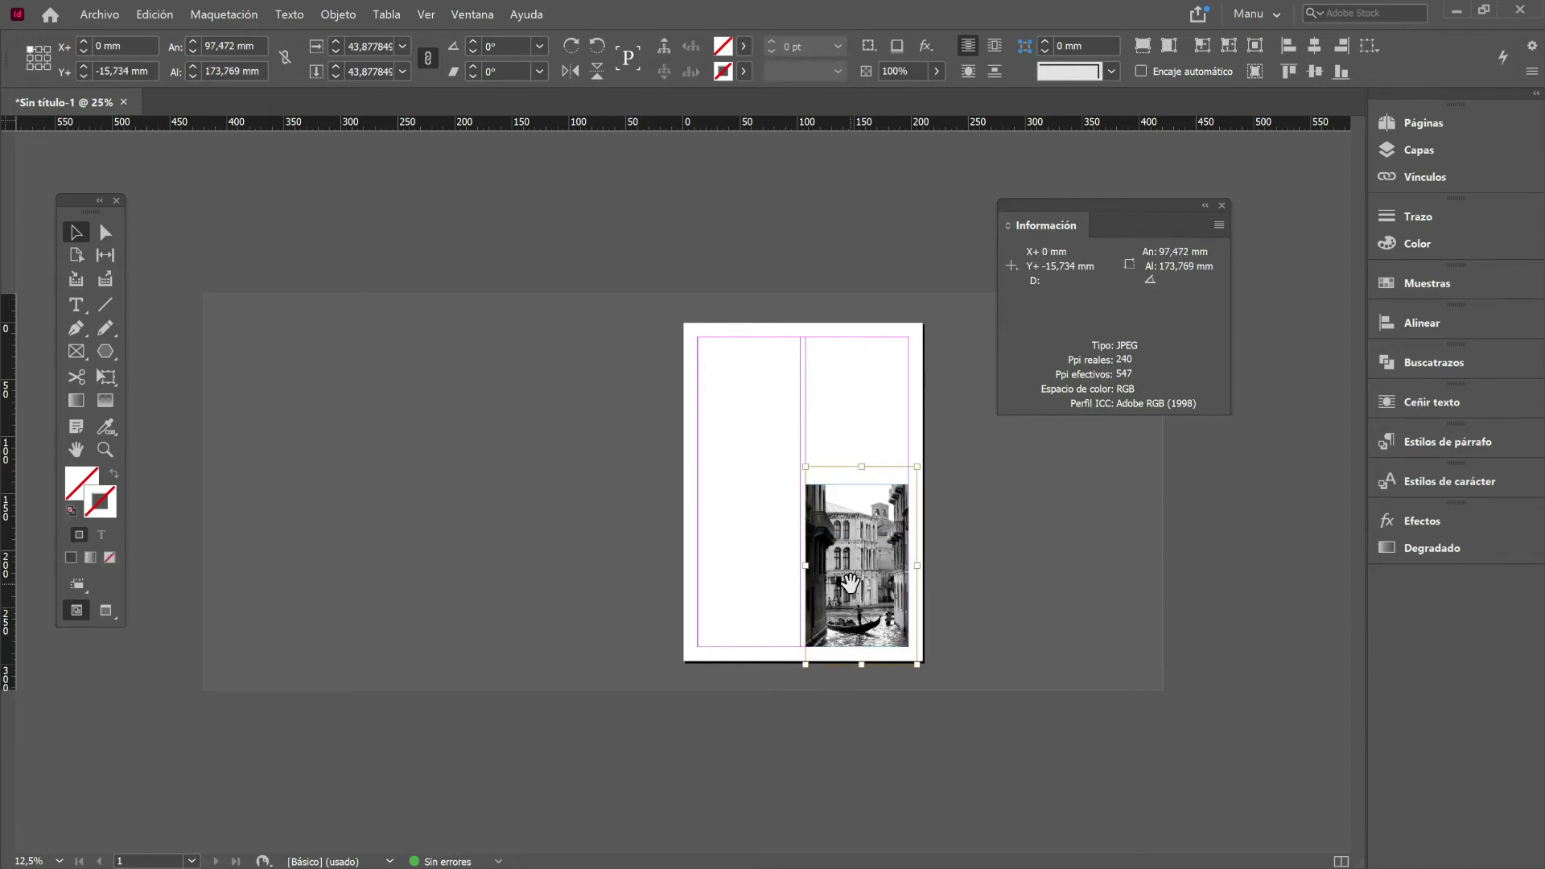
key(ctrl+plus)
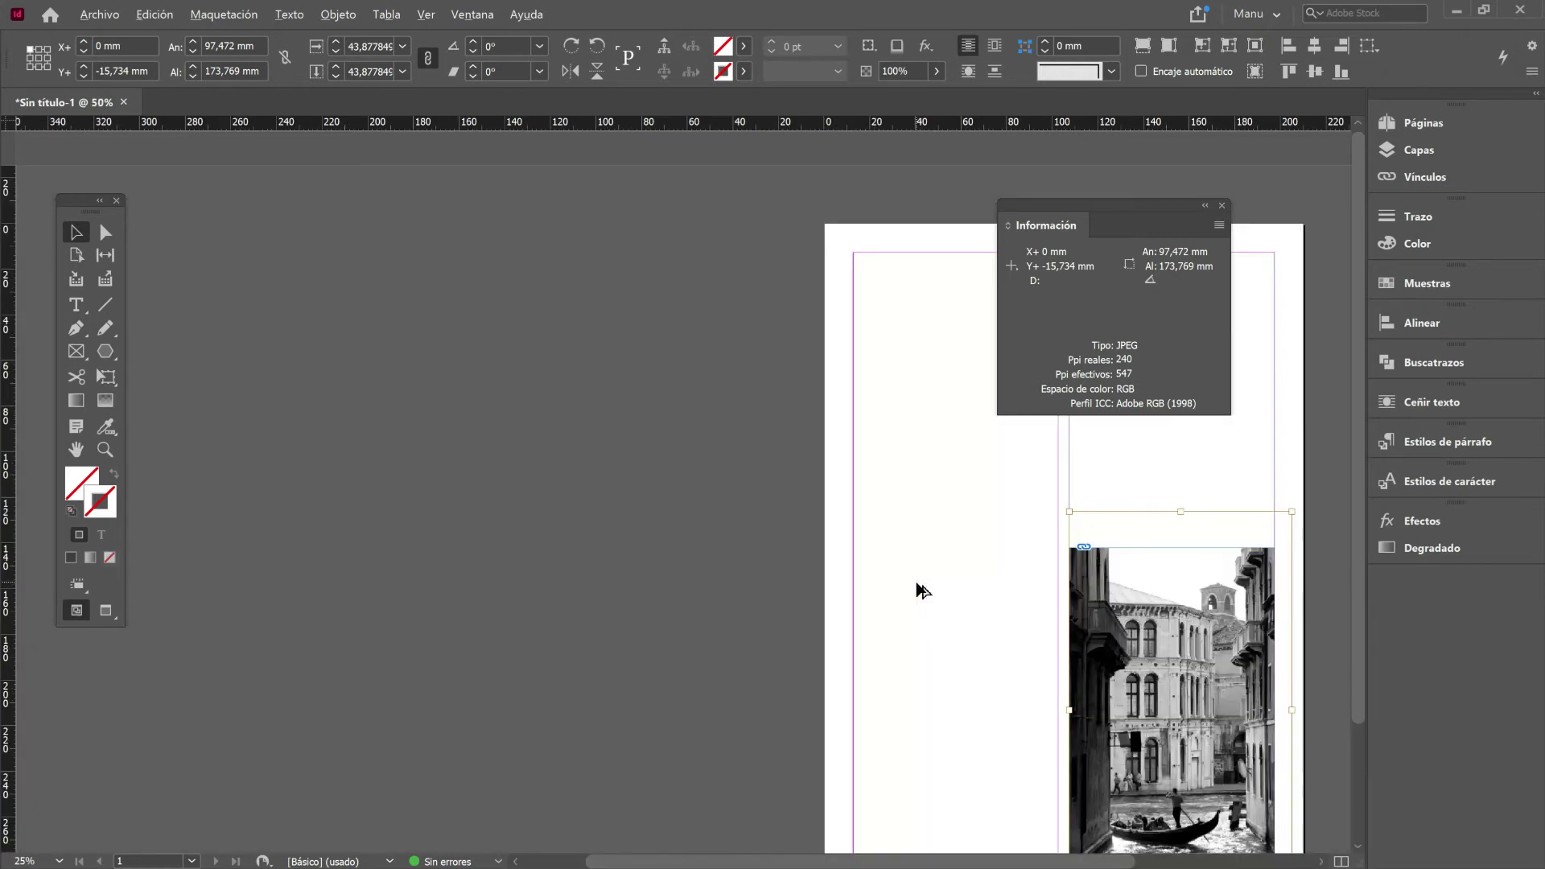
key(ctrl+plus)
click(914, 596)
drag(955, 605, 514, 351)
drag(617, 486, 351, 462)
Apply the Llenar marco proporcionalmente fitting option to the canal image's frame
click(664, 428)
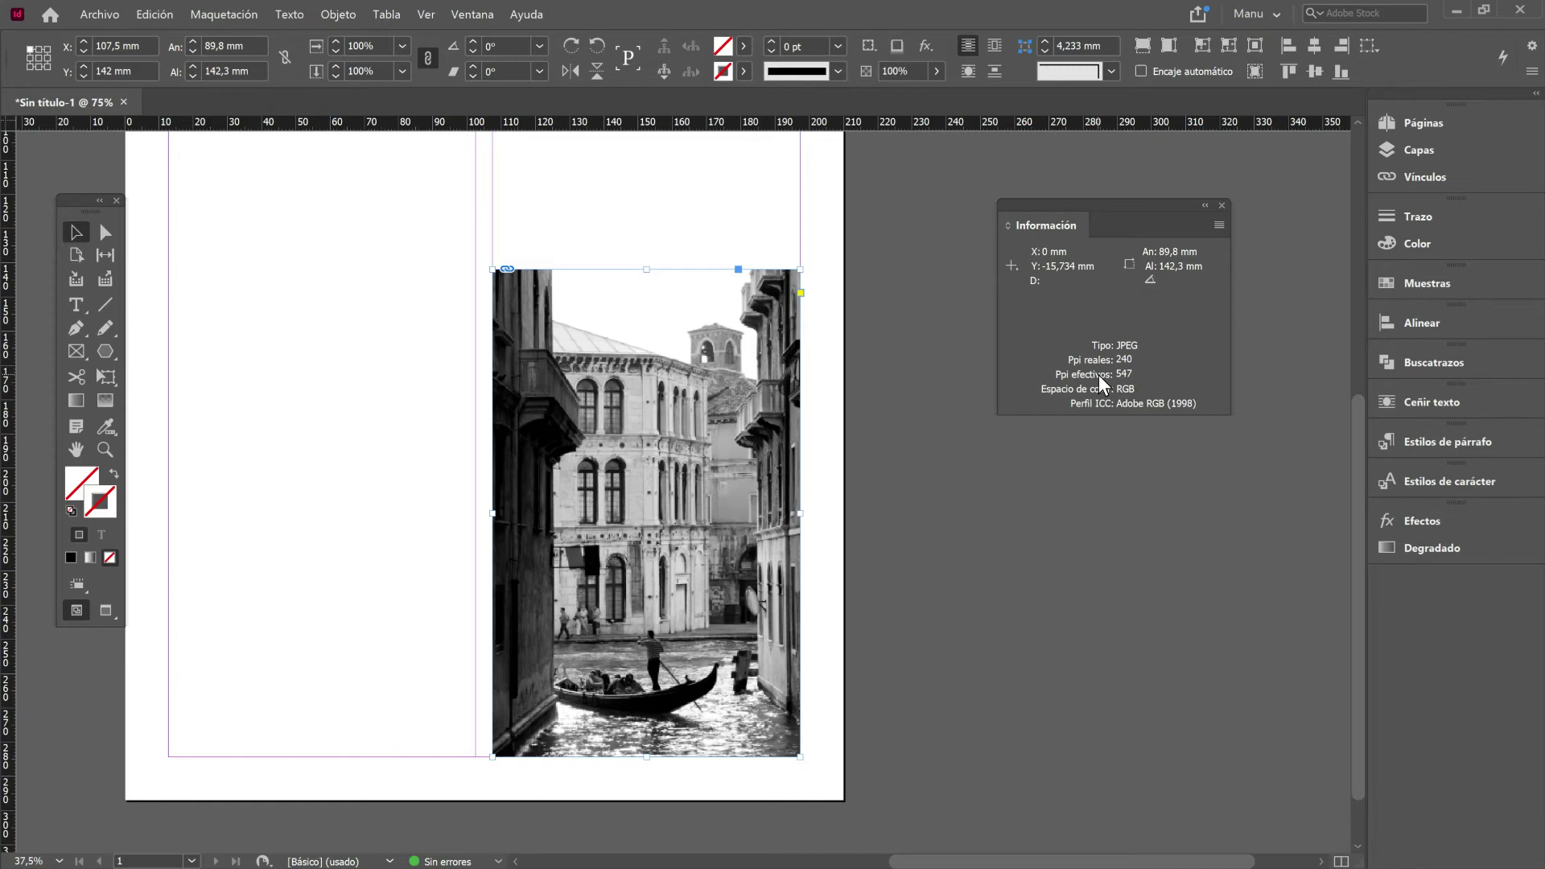
right_click(648, 463)
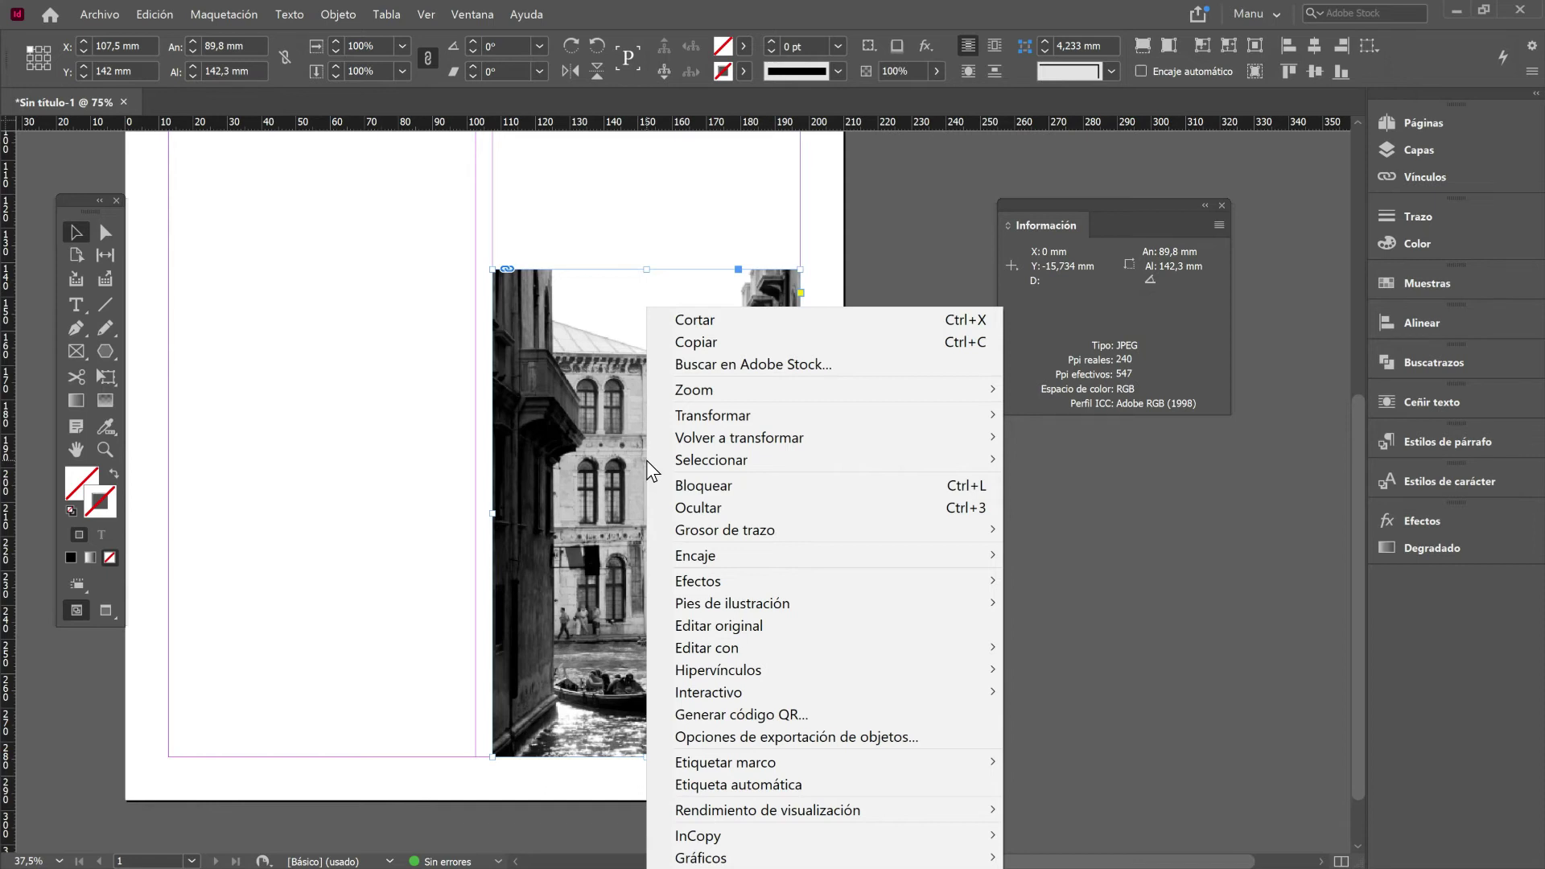
mouse_move(839, 562)
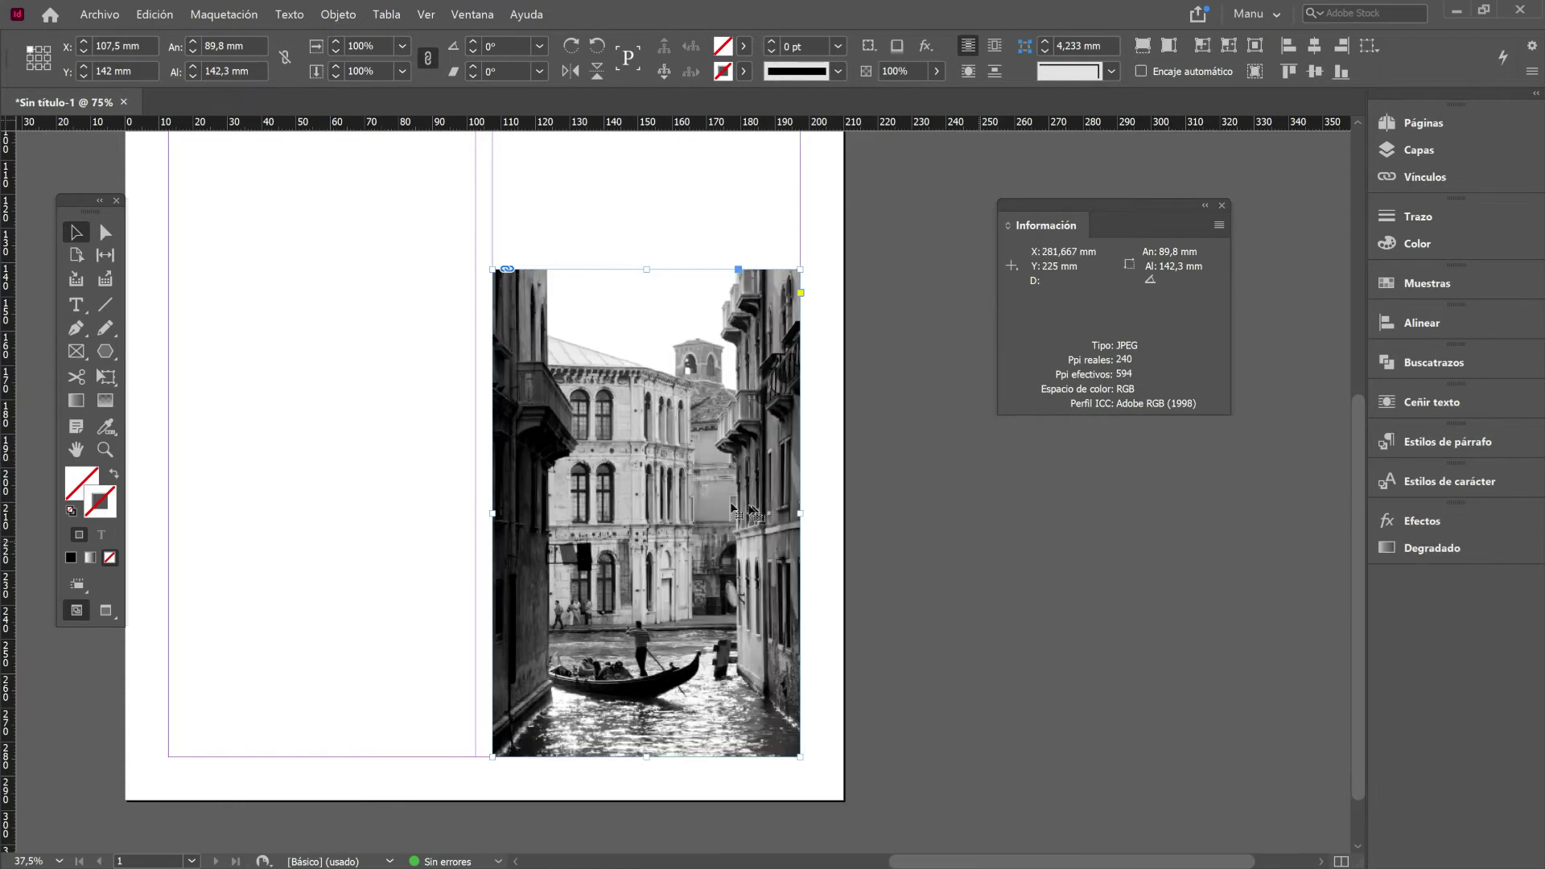
Select the canal image content and fit it to the frame with Encajar contenido proporcionalmente
double_click(640, 436)
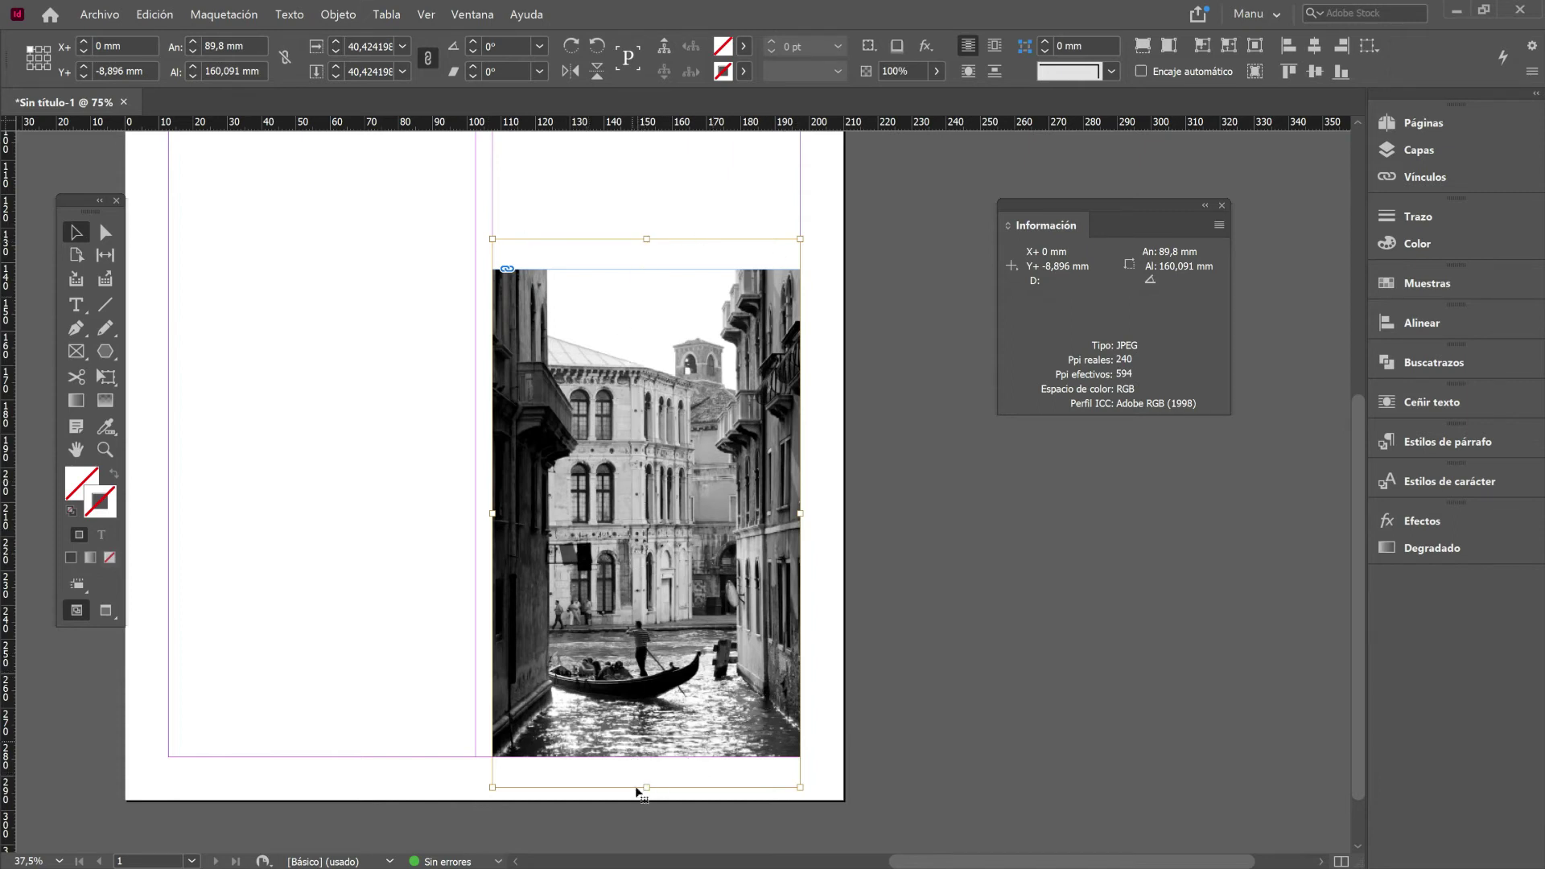
right_click(686, 448)
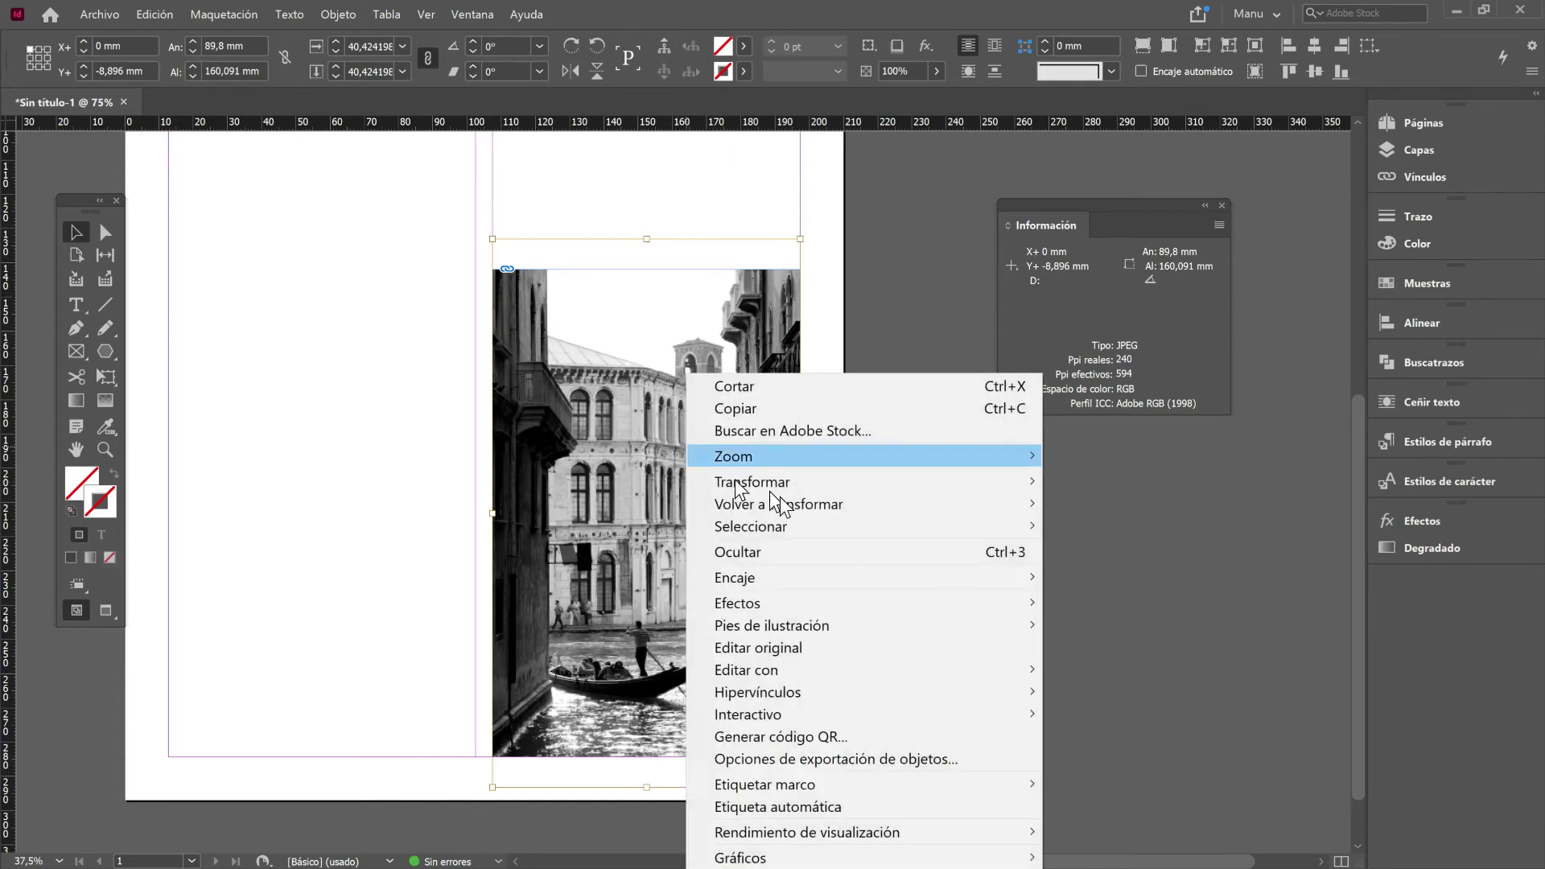
mouse_move(846, 585)
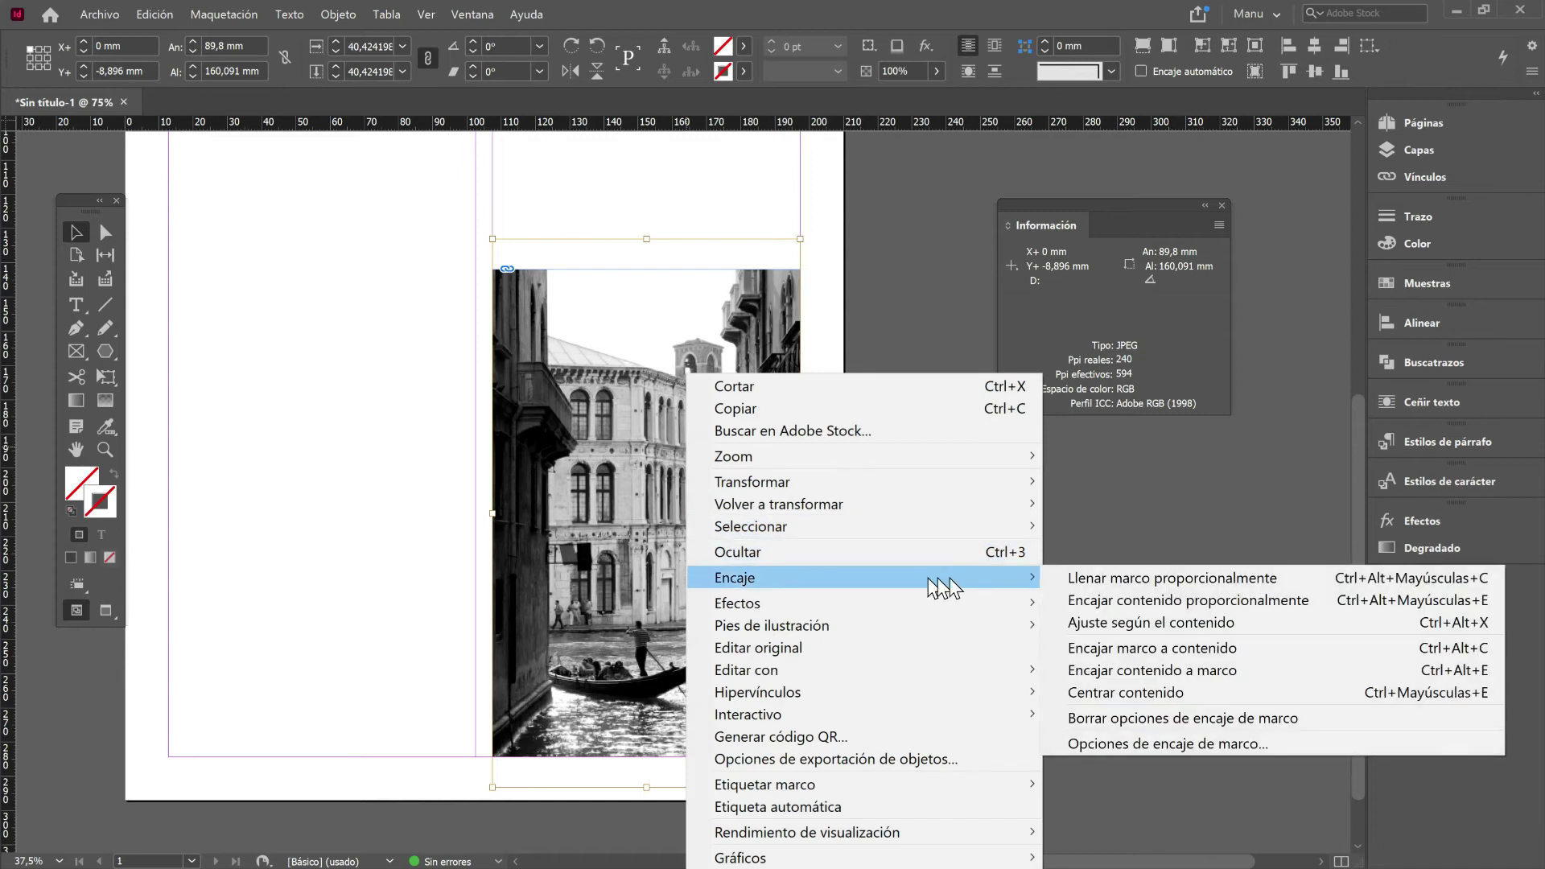
click(1104, 597)
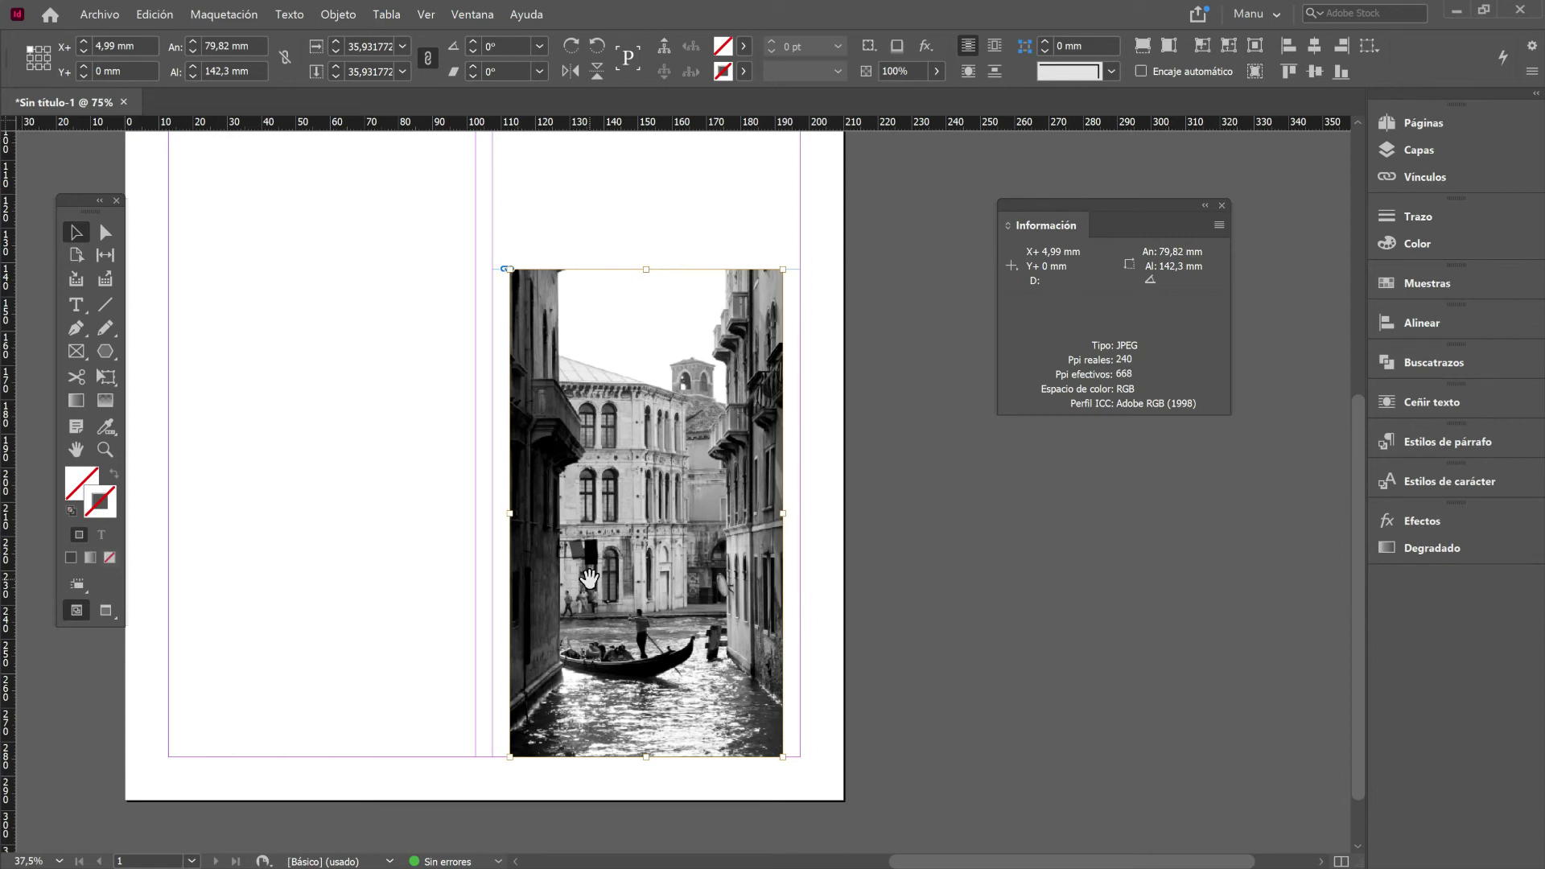
Try filling the frame proportionally, undo it, and fit the frame to the canal image with Encajar marco a contenido
key(ctrl+alt+shift+c)
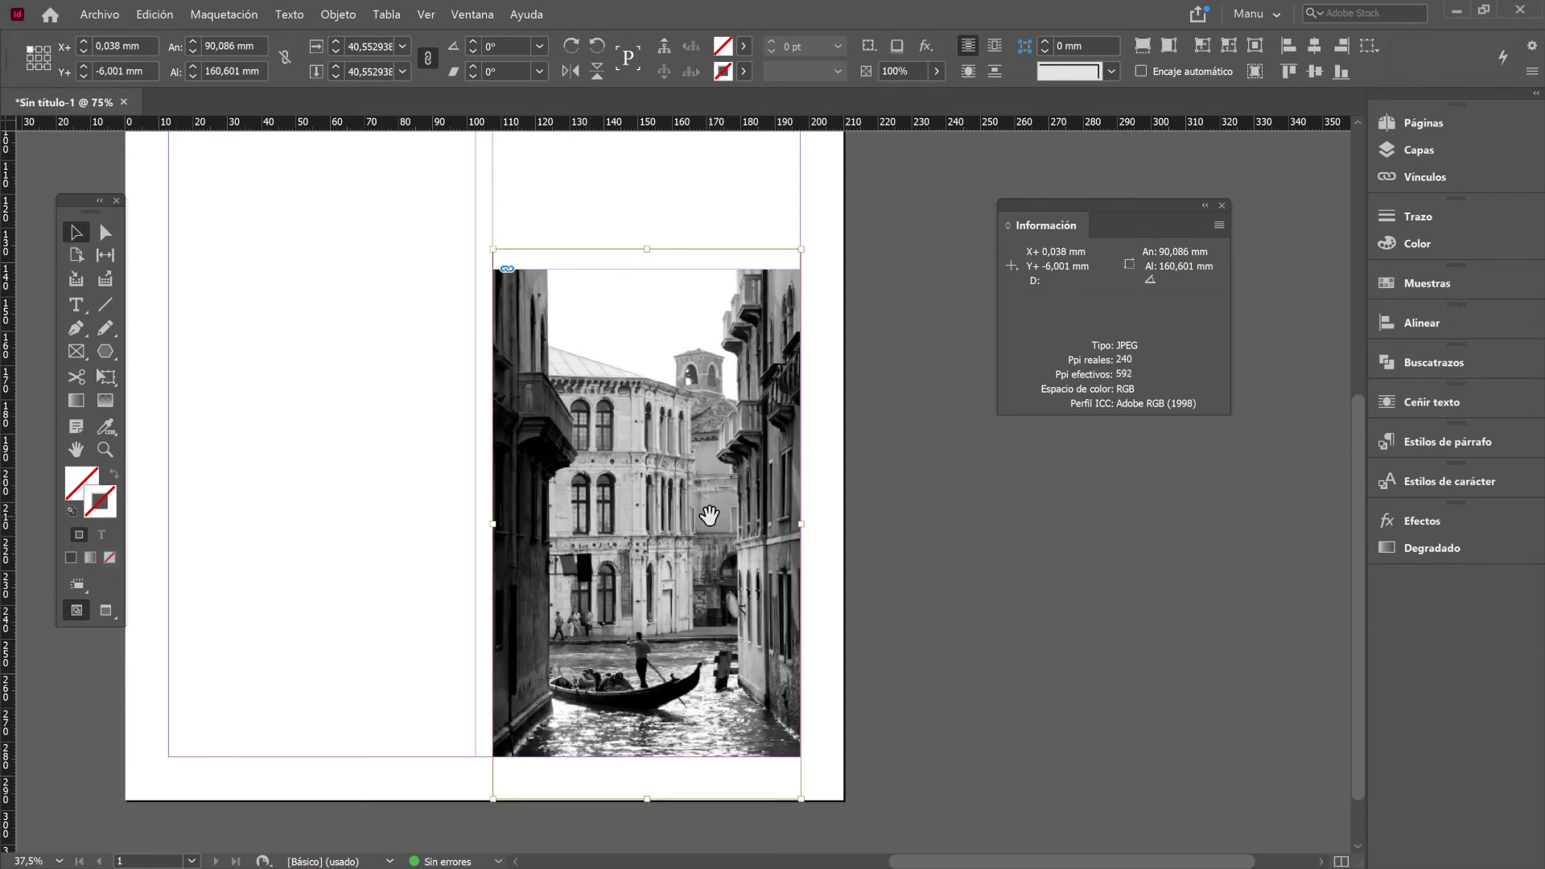
key(ctrl+z)
right_click(693, 516)
mouse_move(827, 572)
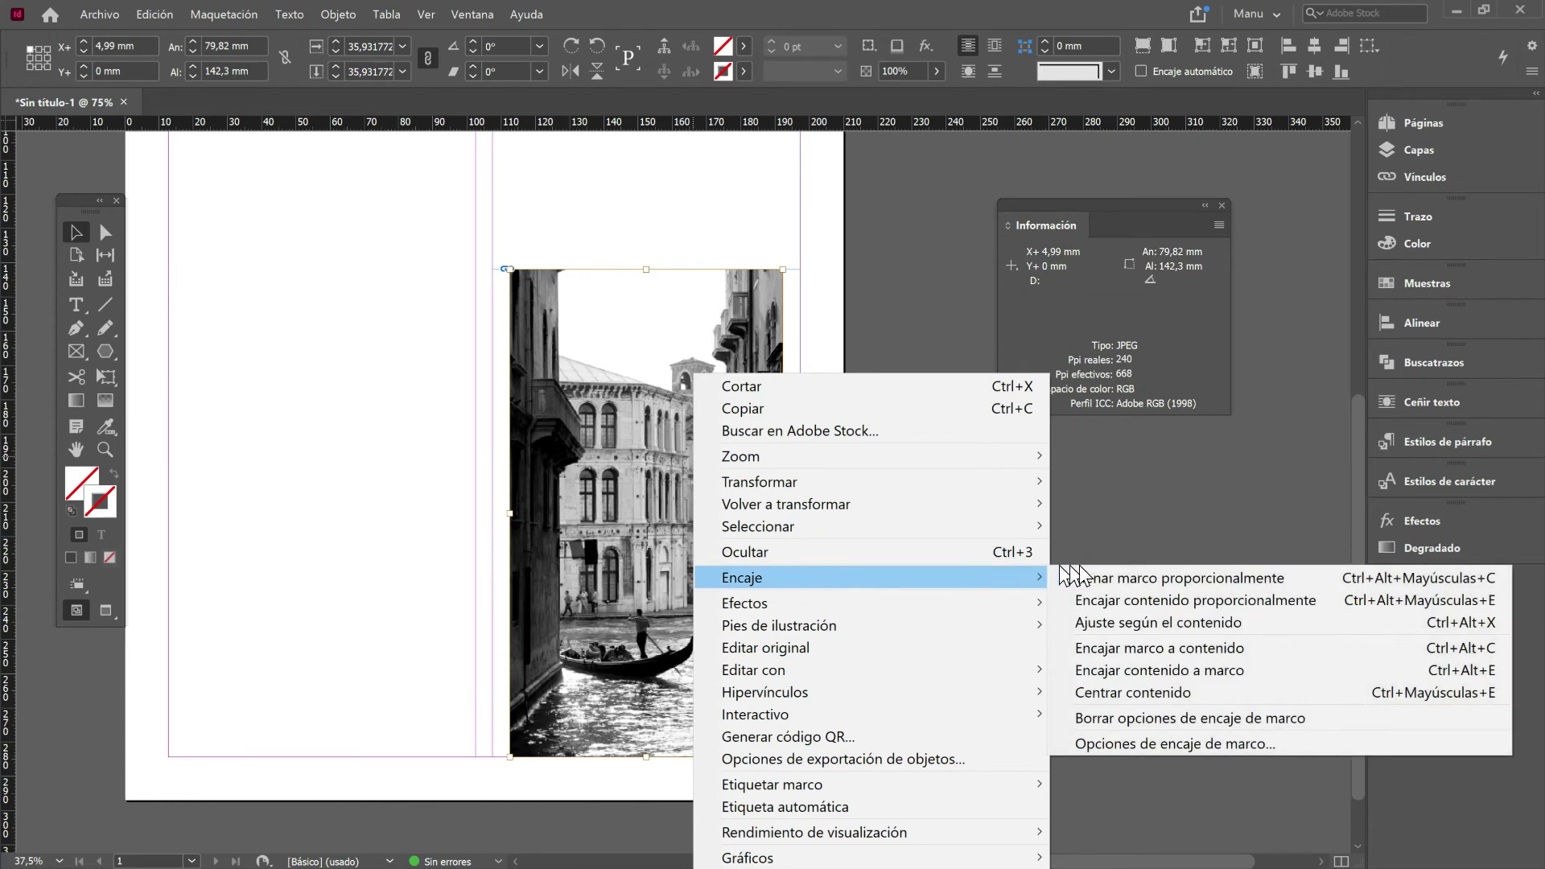
click(1133, 648)
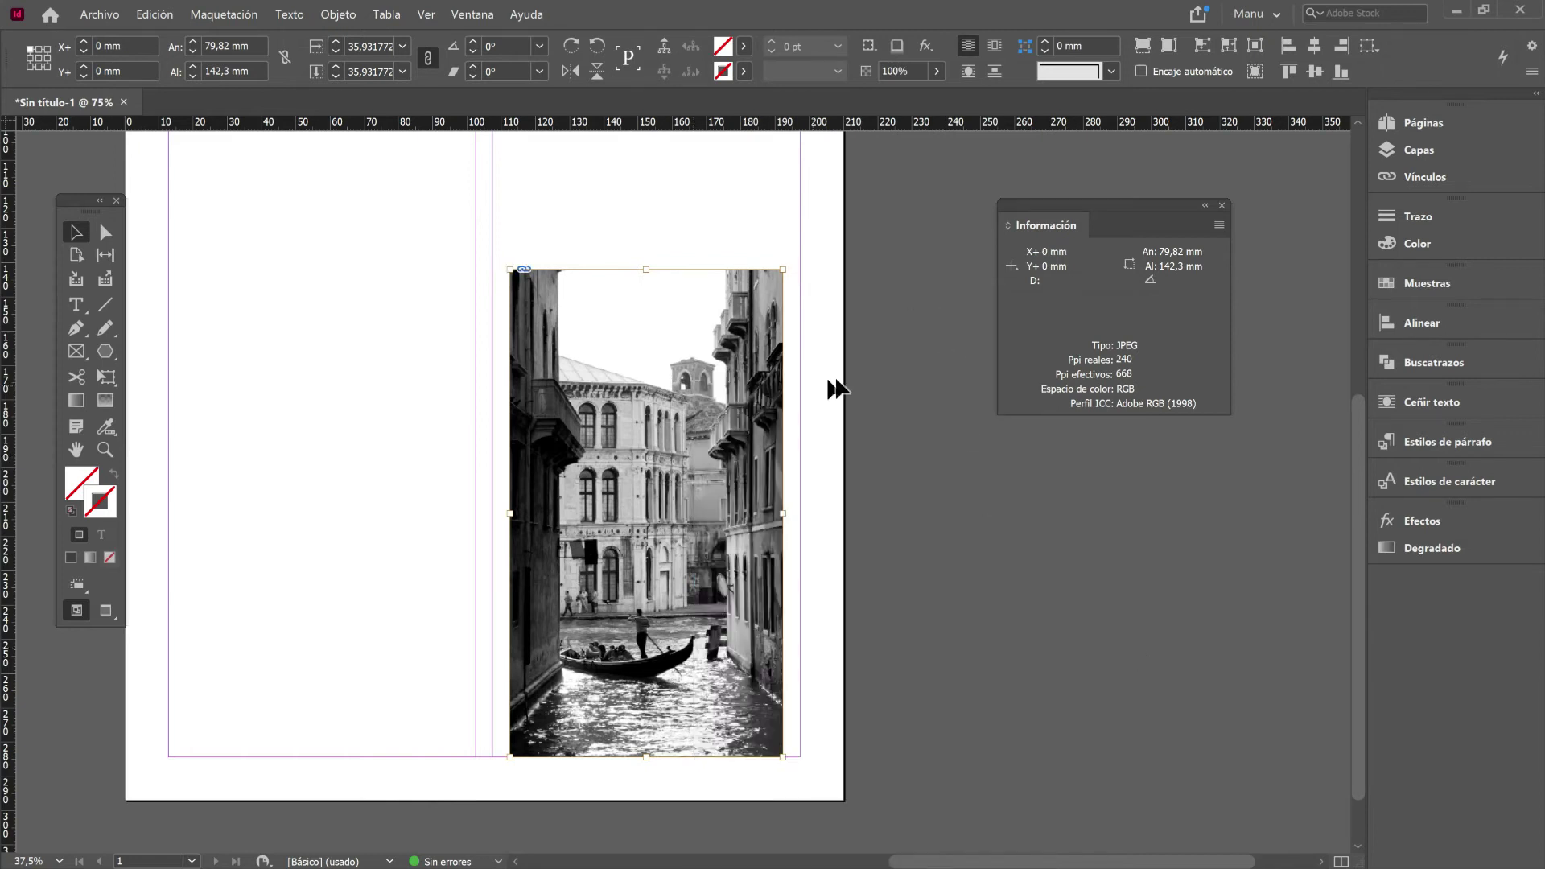
Select the canal image's frame instead of its content and apply the Encajar contenido a marco fitting option
click(916, 370)
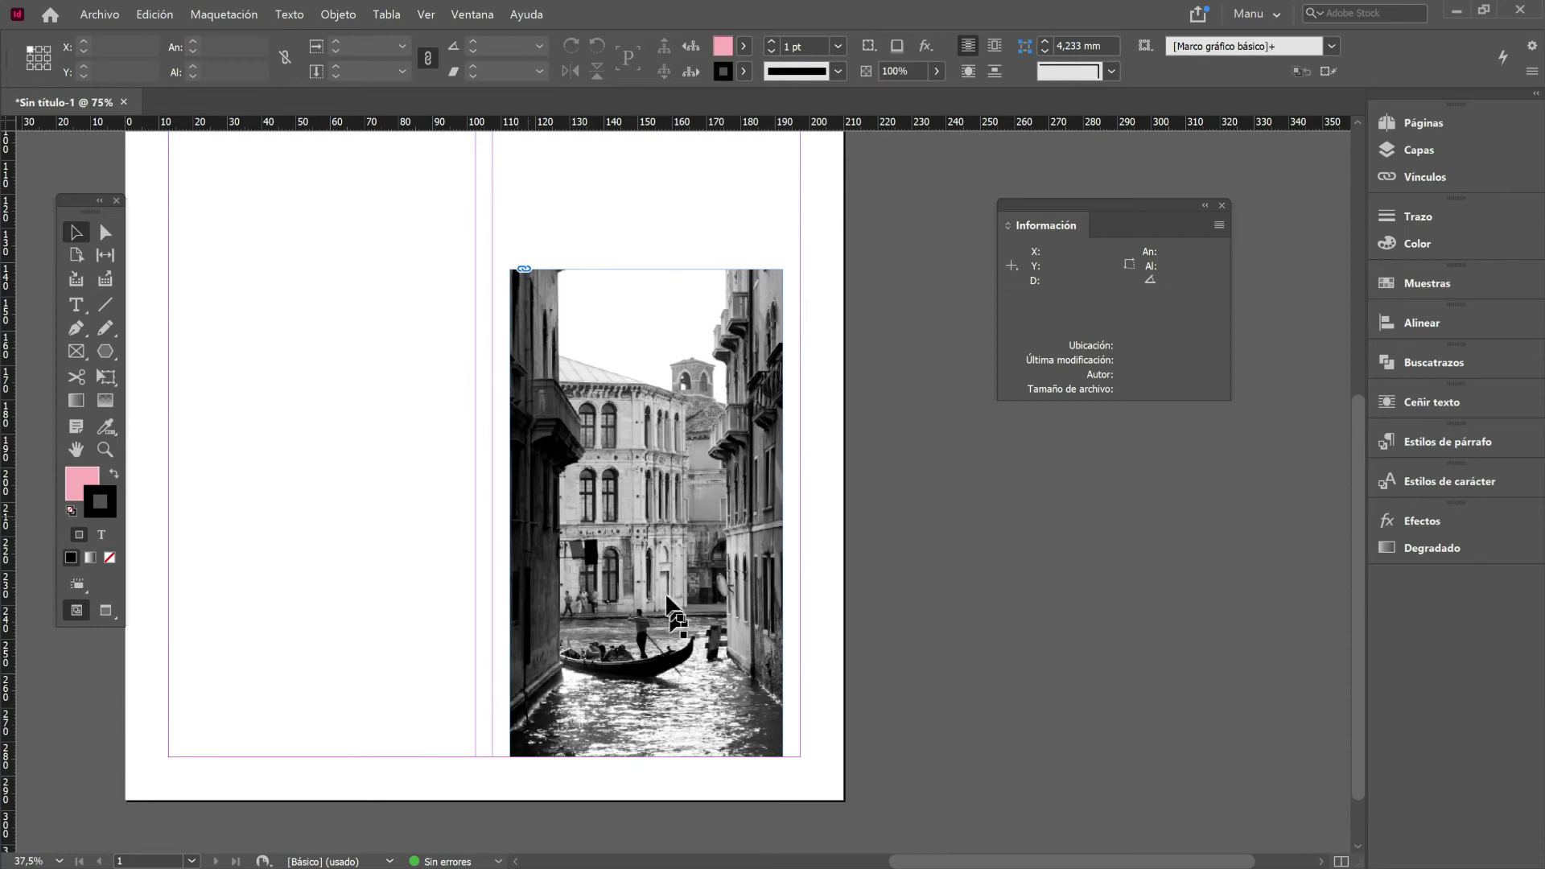
click(645, 582)
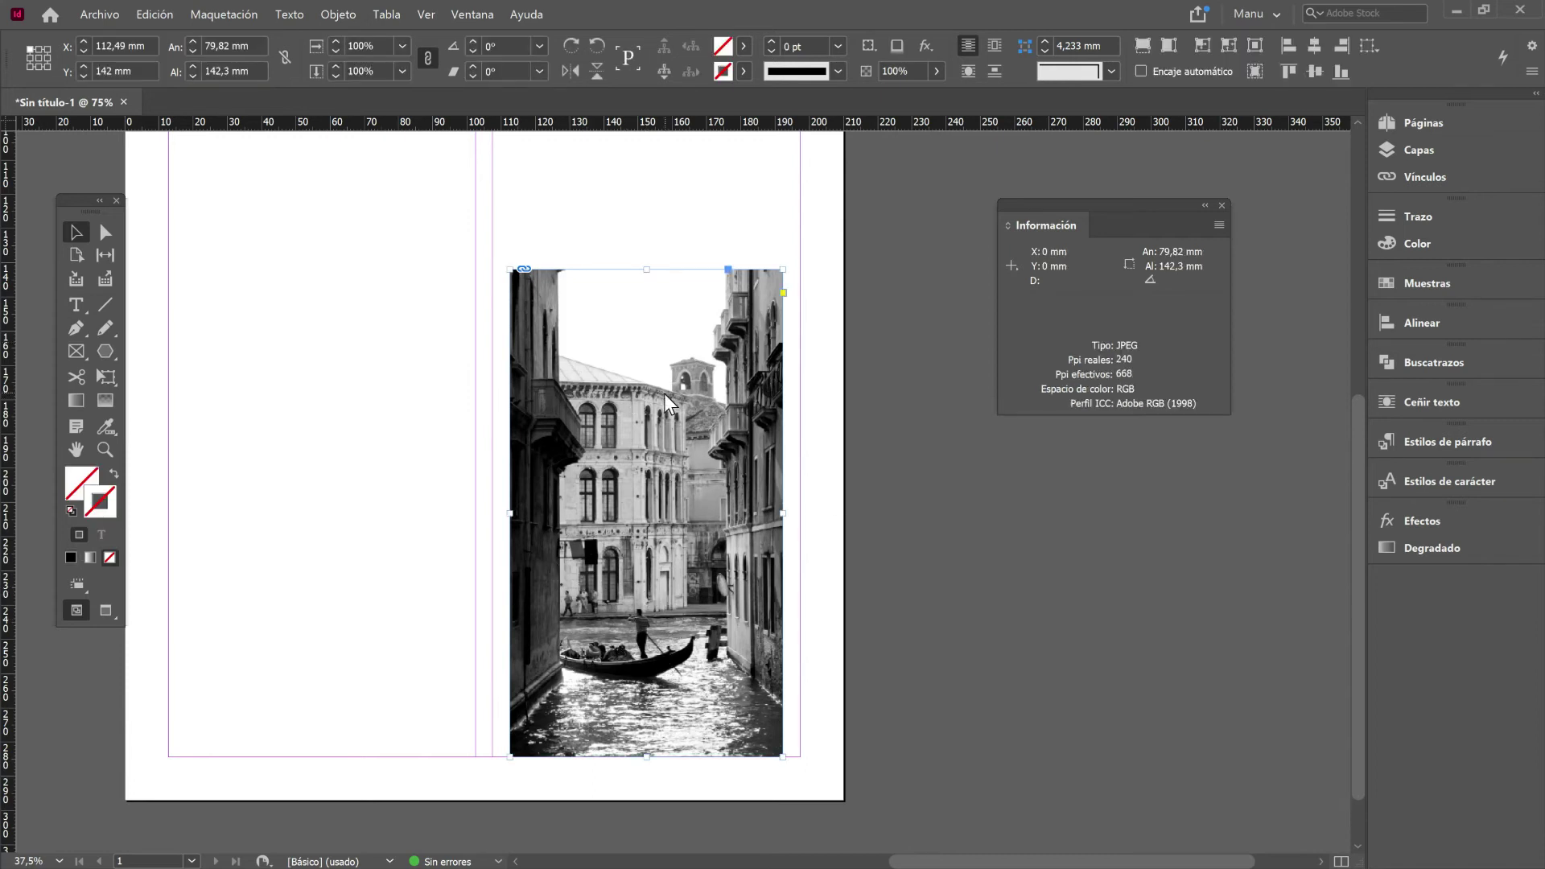
right_click(665, 393)
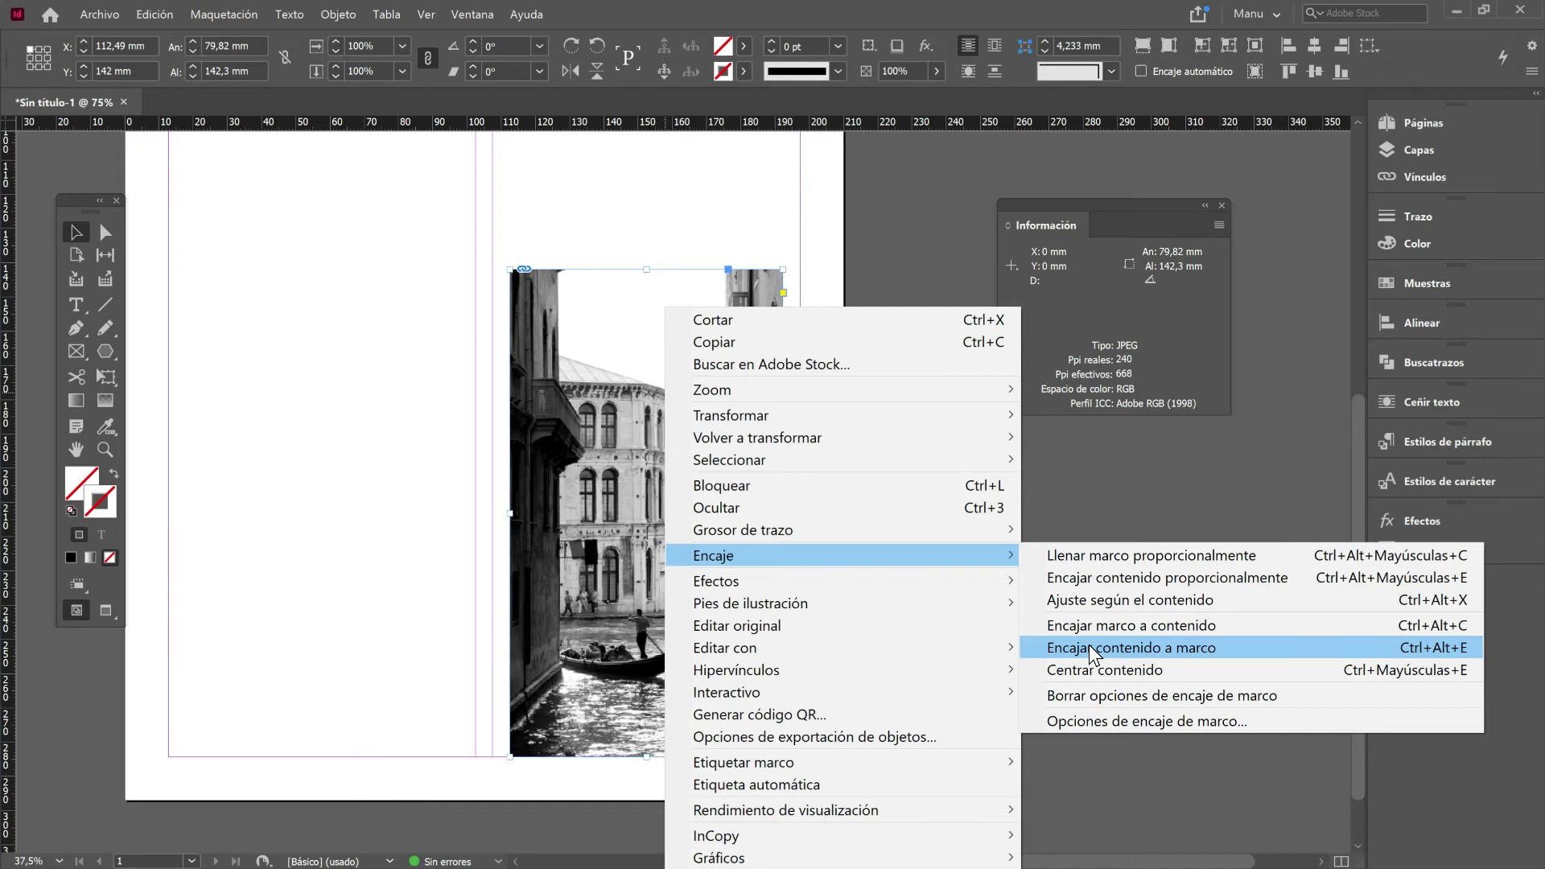
click(1088, 642)
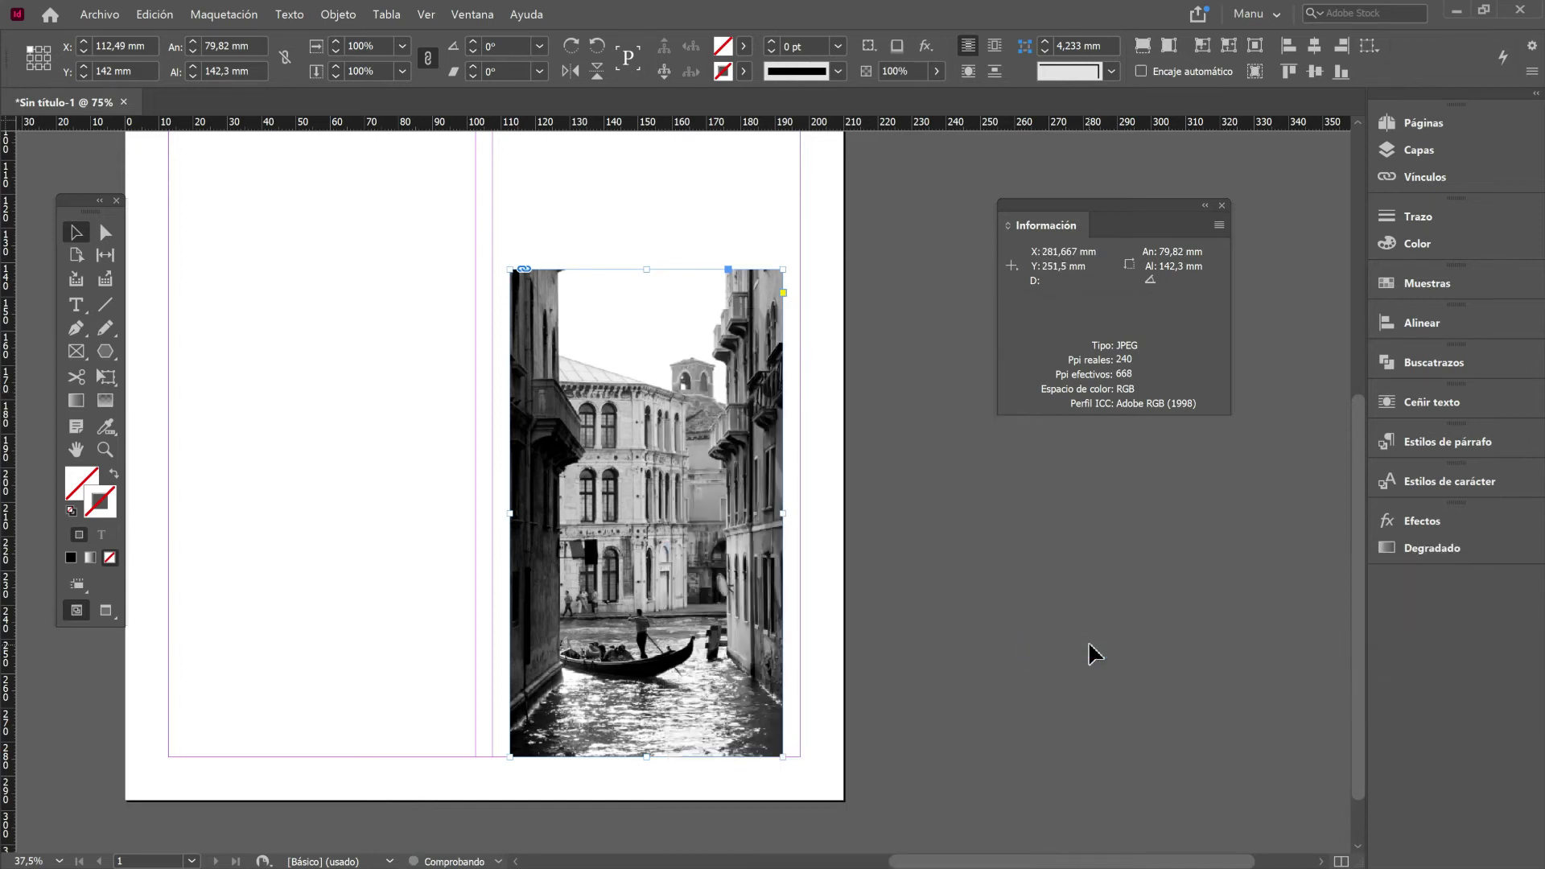
Shorten the image frame from its top edge to about 79.3 mm high and stretch the image with Encajar contenido a marco
drag(646, 269, 648, 486)
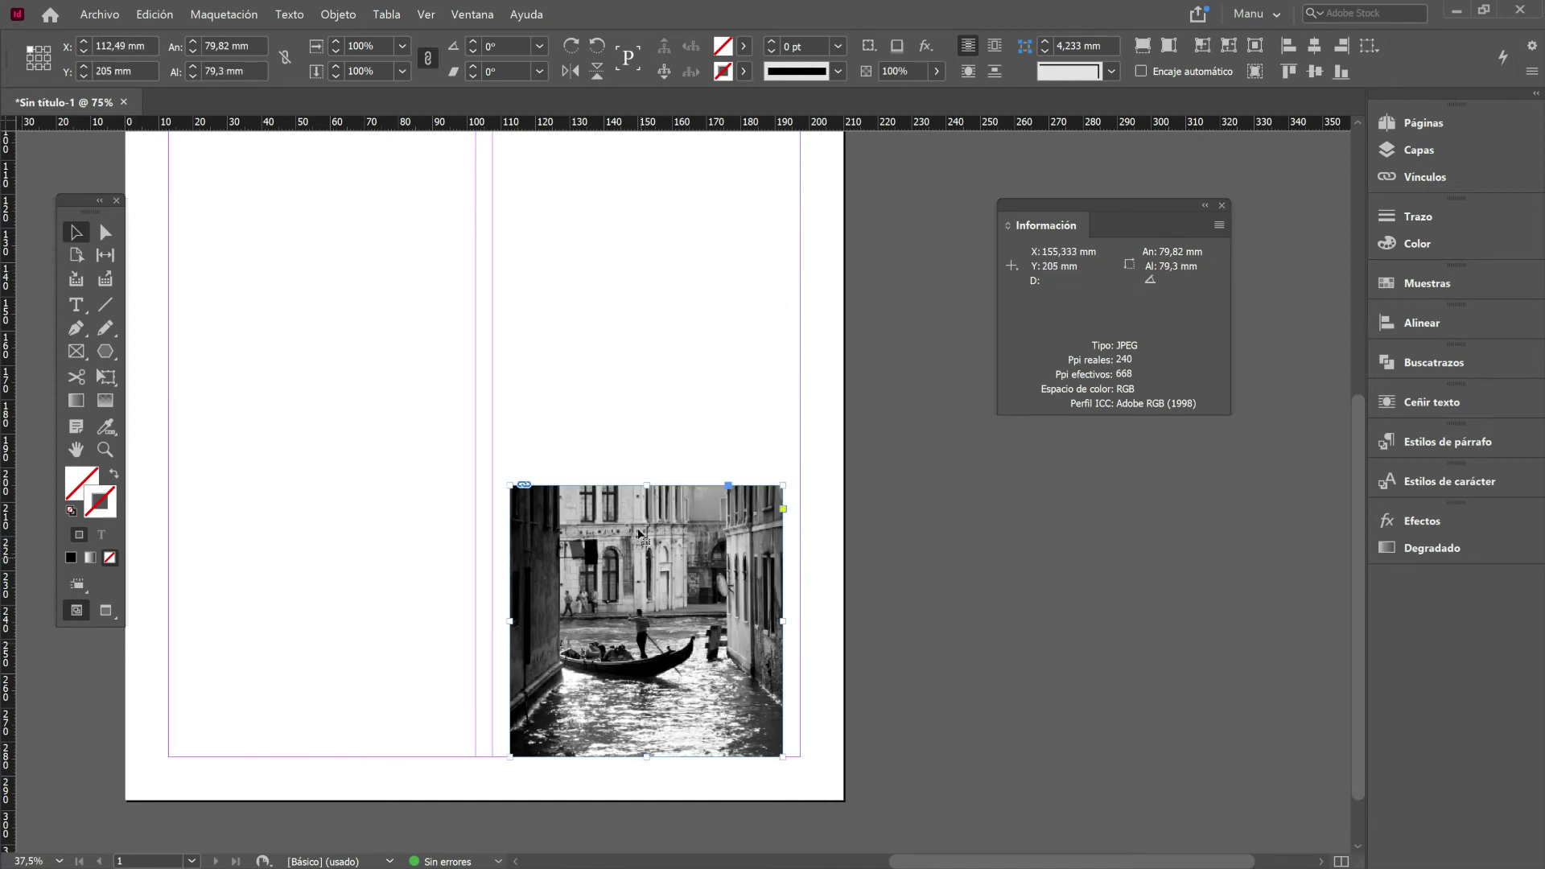
right_click(679, 545)
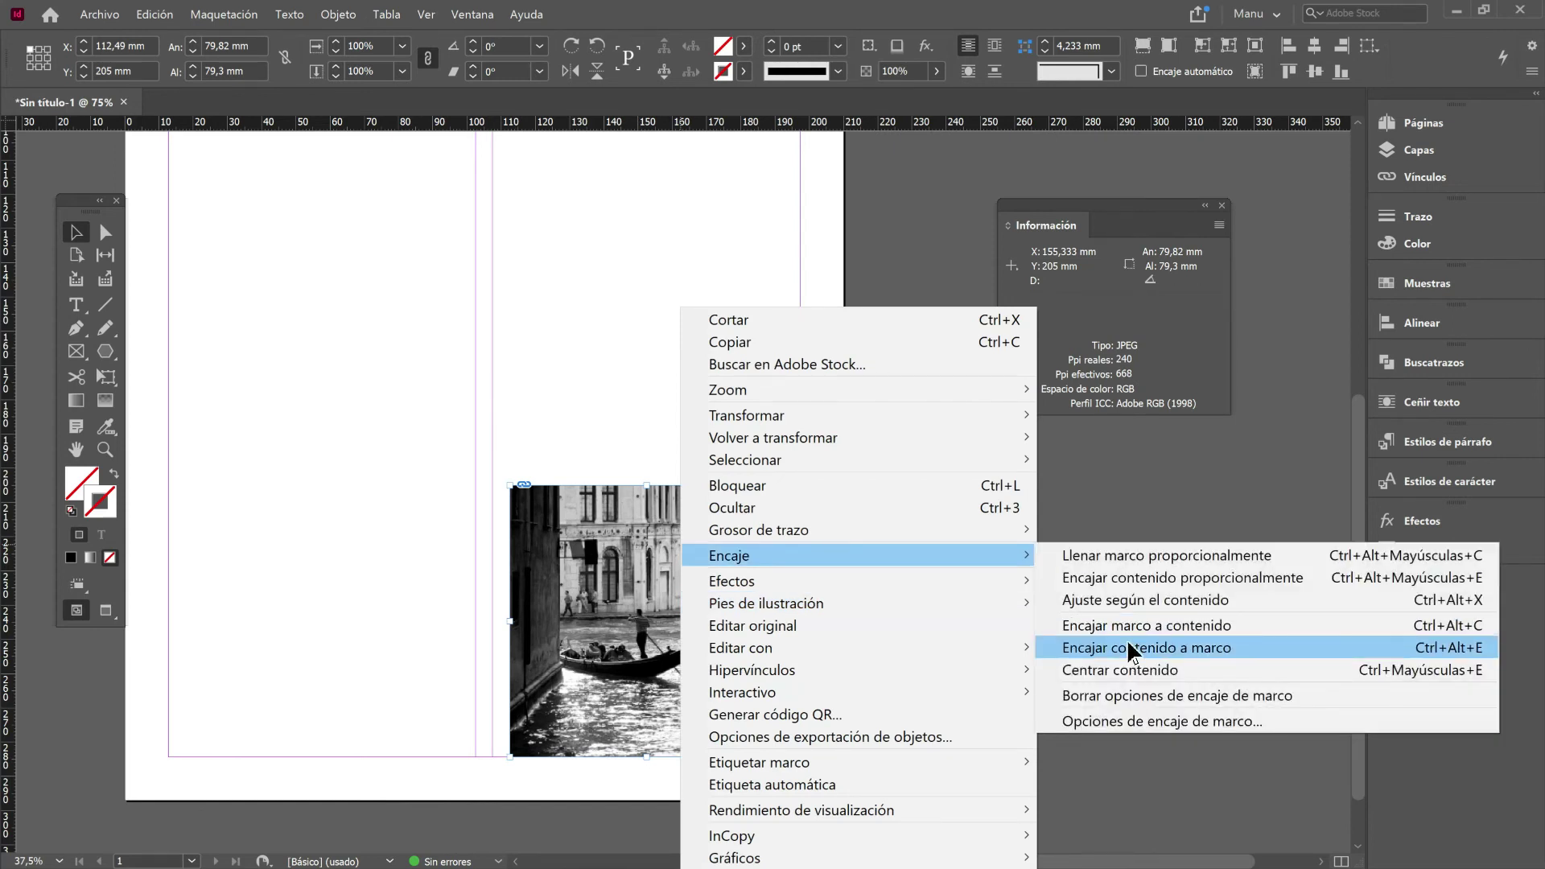
click(1127, 644)
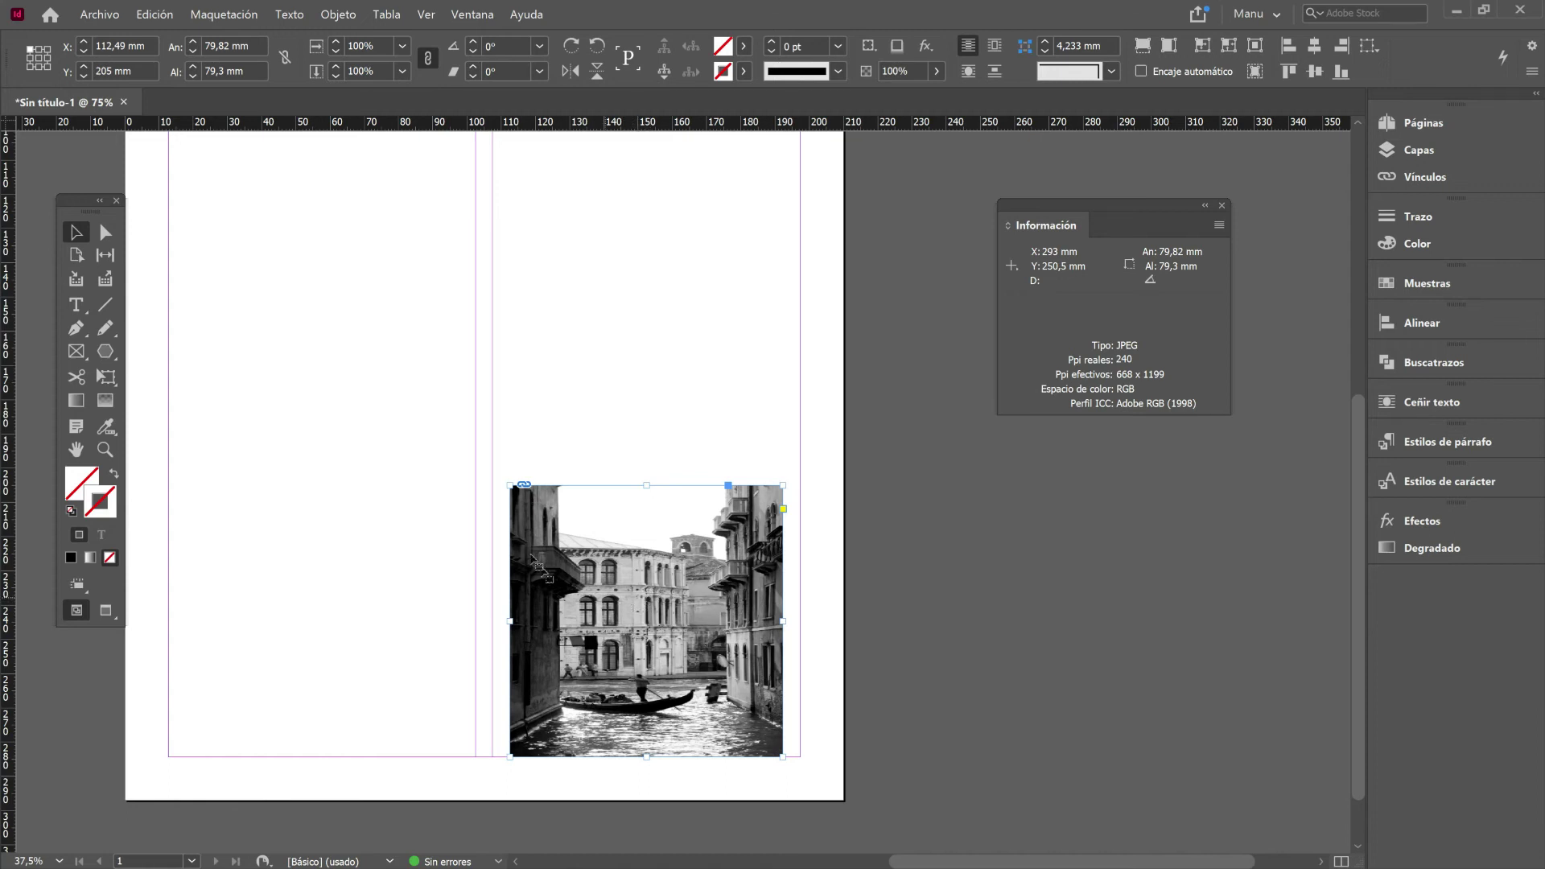
Undo the image stretch, the frame height reduction and the fitting of the frame to its content
click(666, 574)
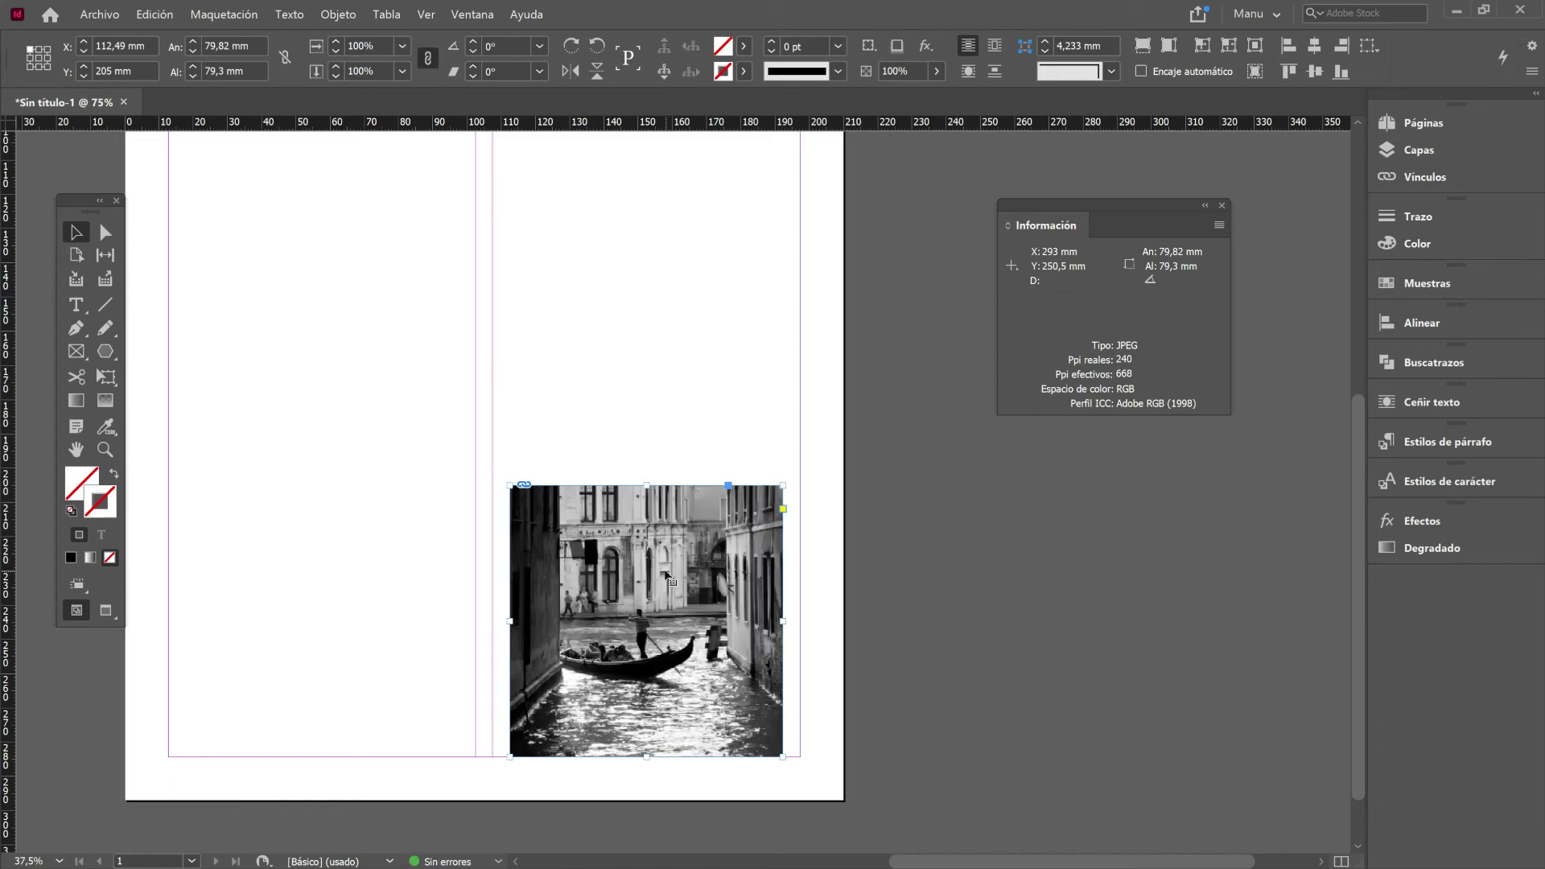
key(ctrl+alt+c)
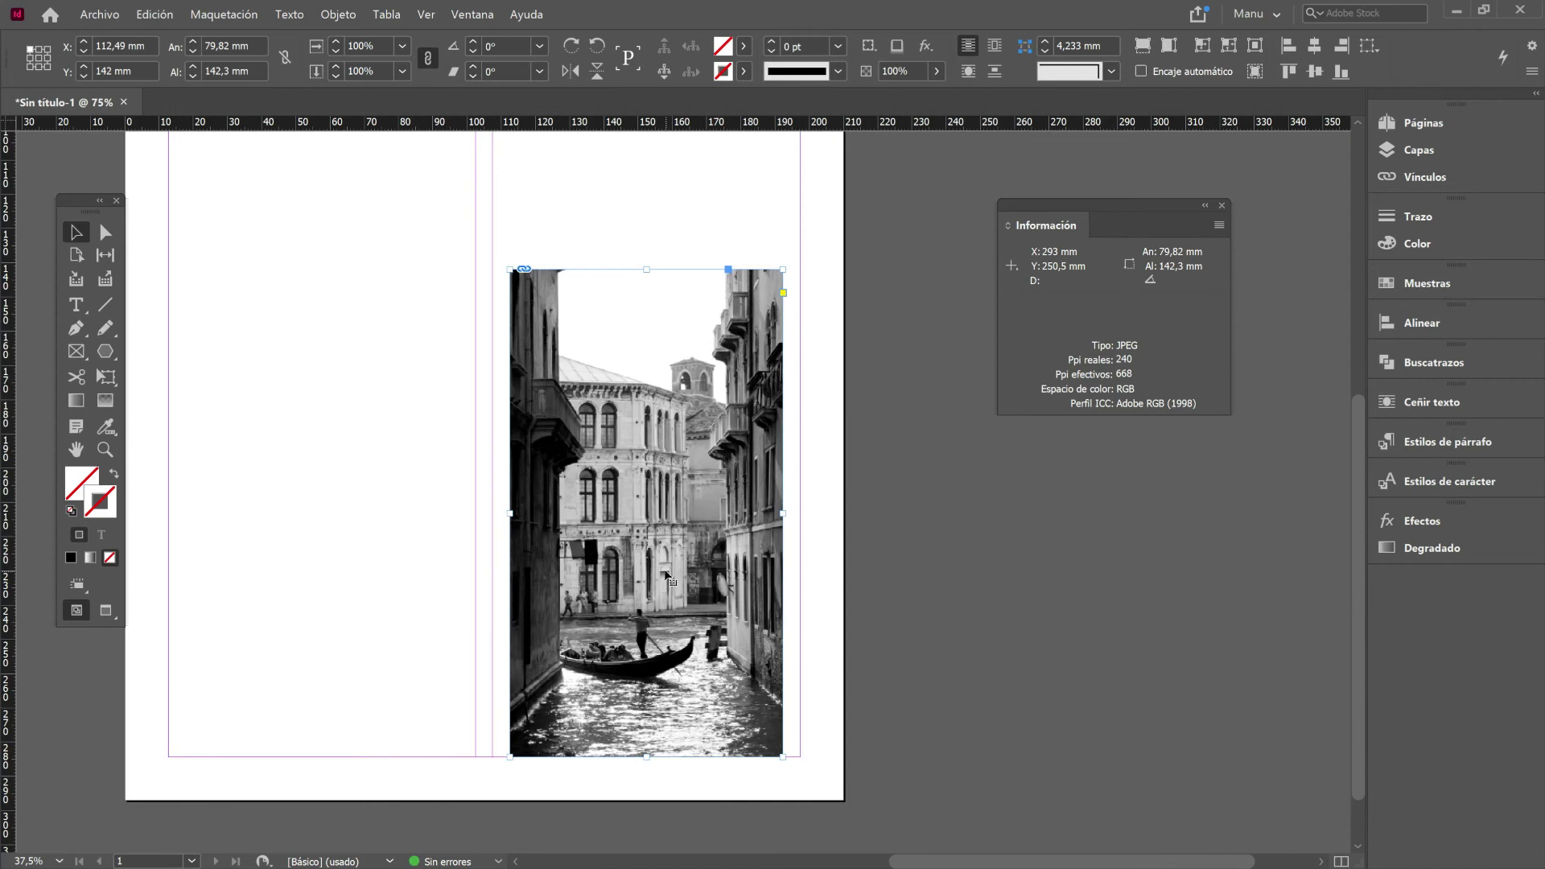
click(667, 573)
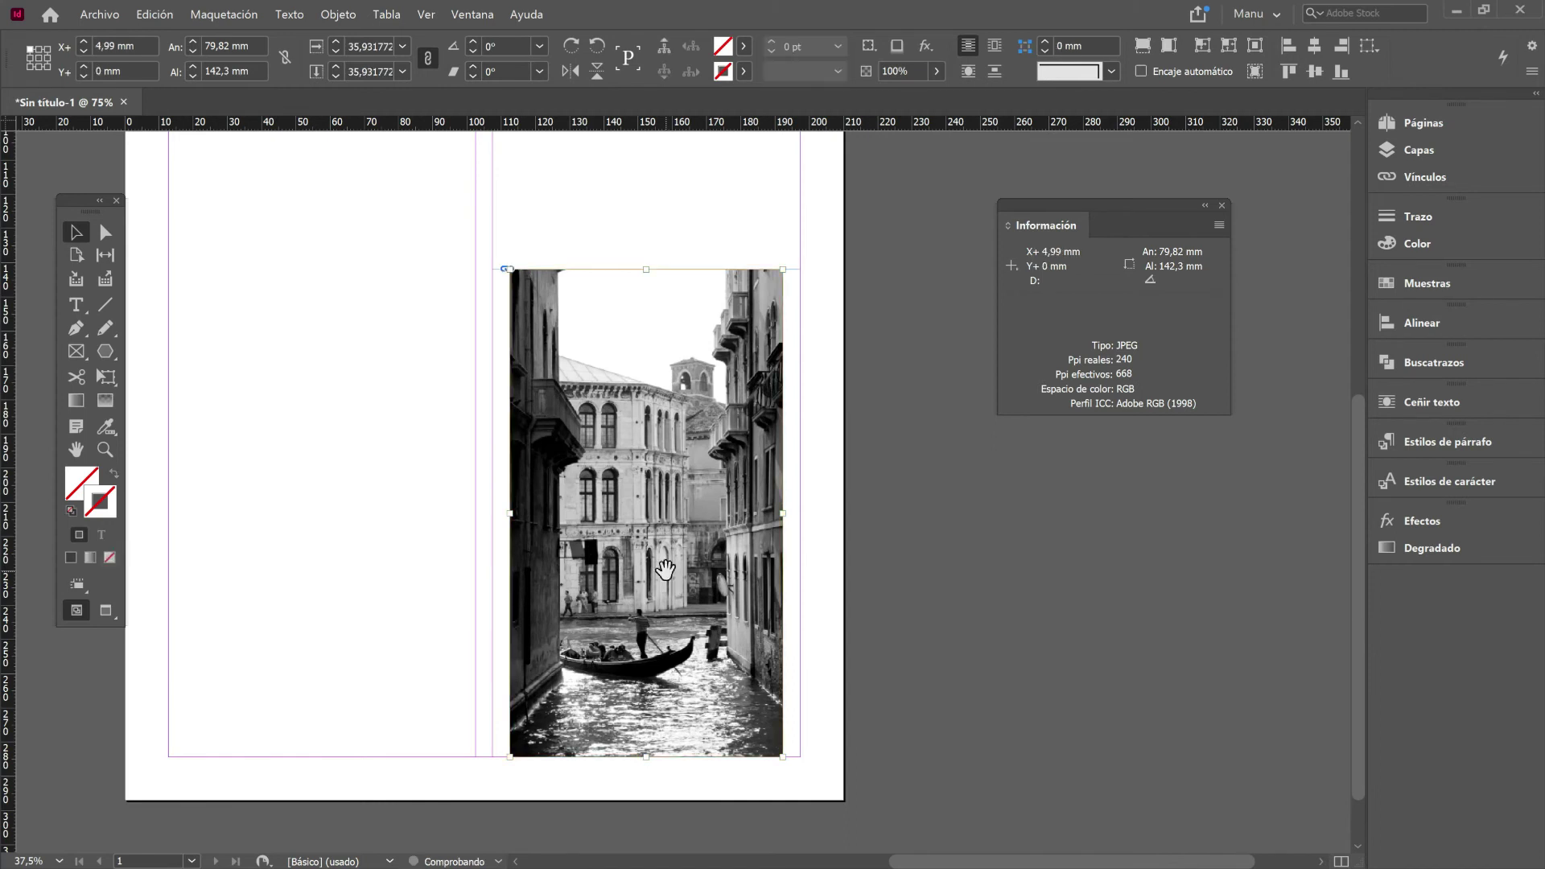
Apply Llenar marco proporcionalmente to the canal image and shift the content down inside the frame to a Y offset of about -1.8 mm
key(ctrl+alt+shift+c)
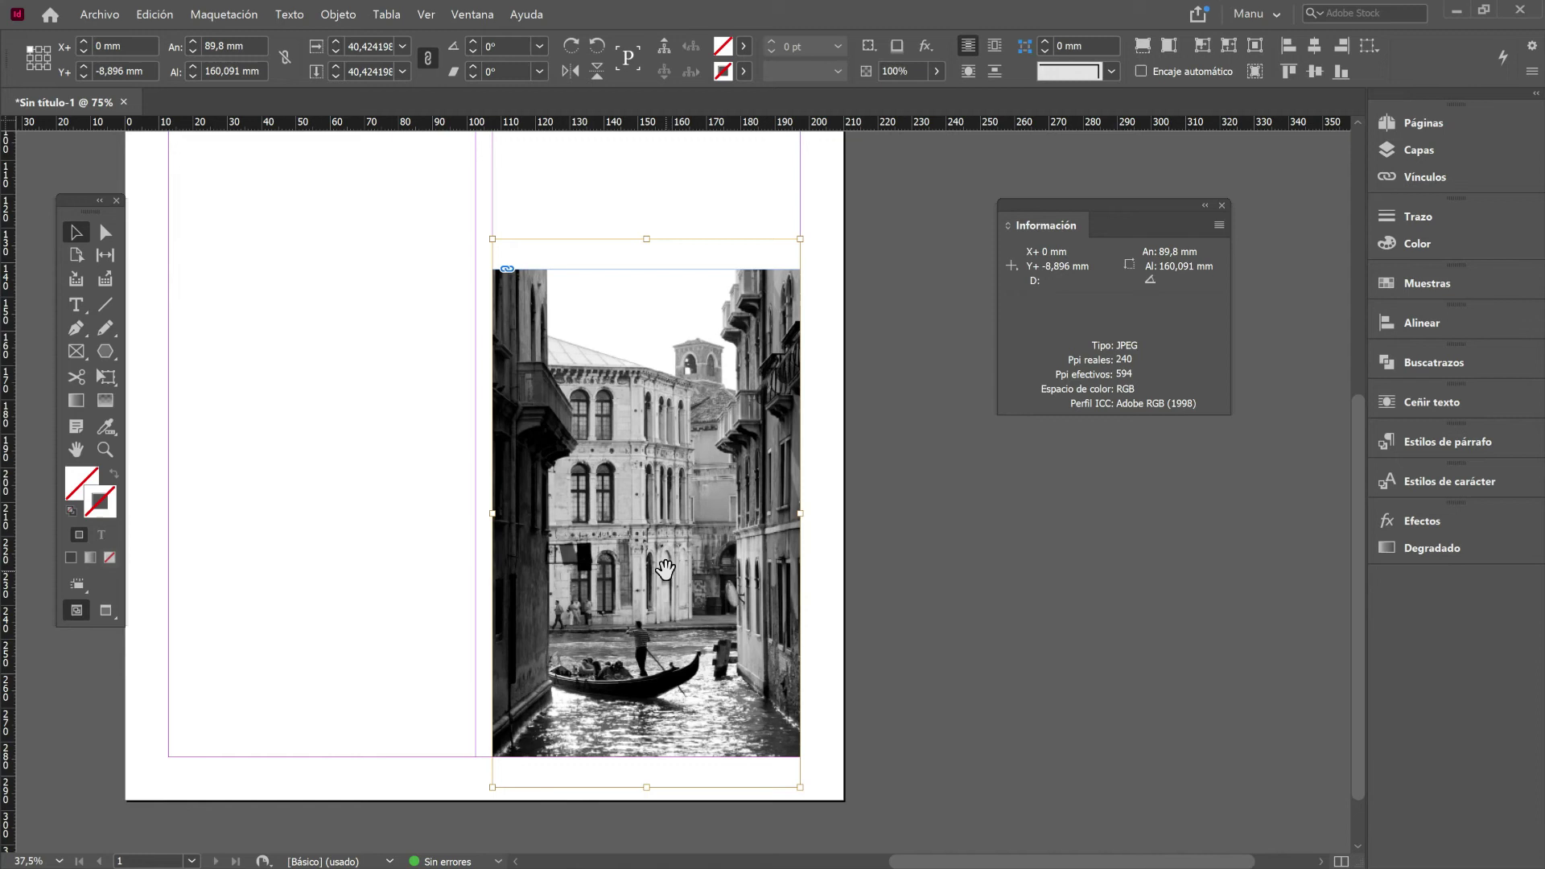
click(972, 569)
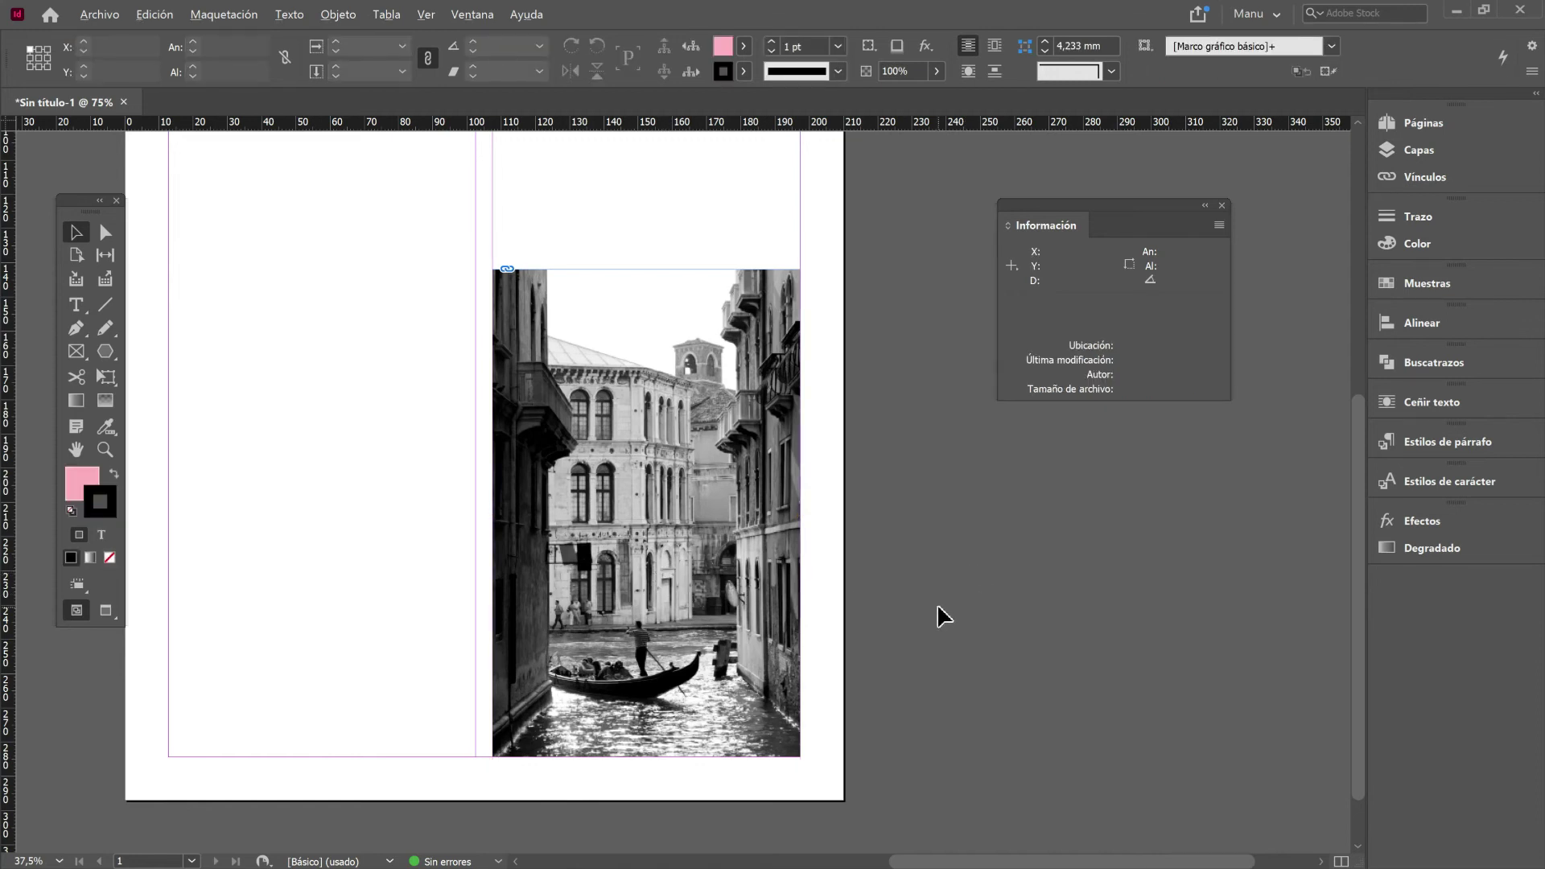
key(ctrl+minus)
key(ctrl+minus)
key(ctrl+minus)
key(ctrl+minus)
key(ctrl+plus)
key(ctrl+plus)
key(ctrl+plus)
key(ctrl+plus)
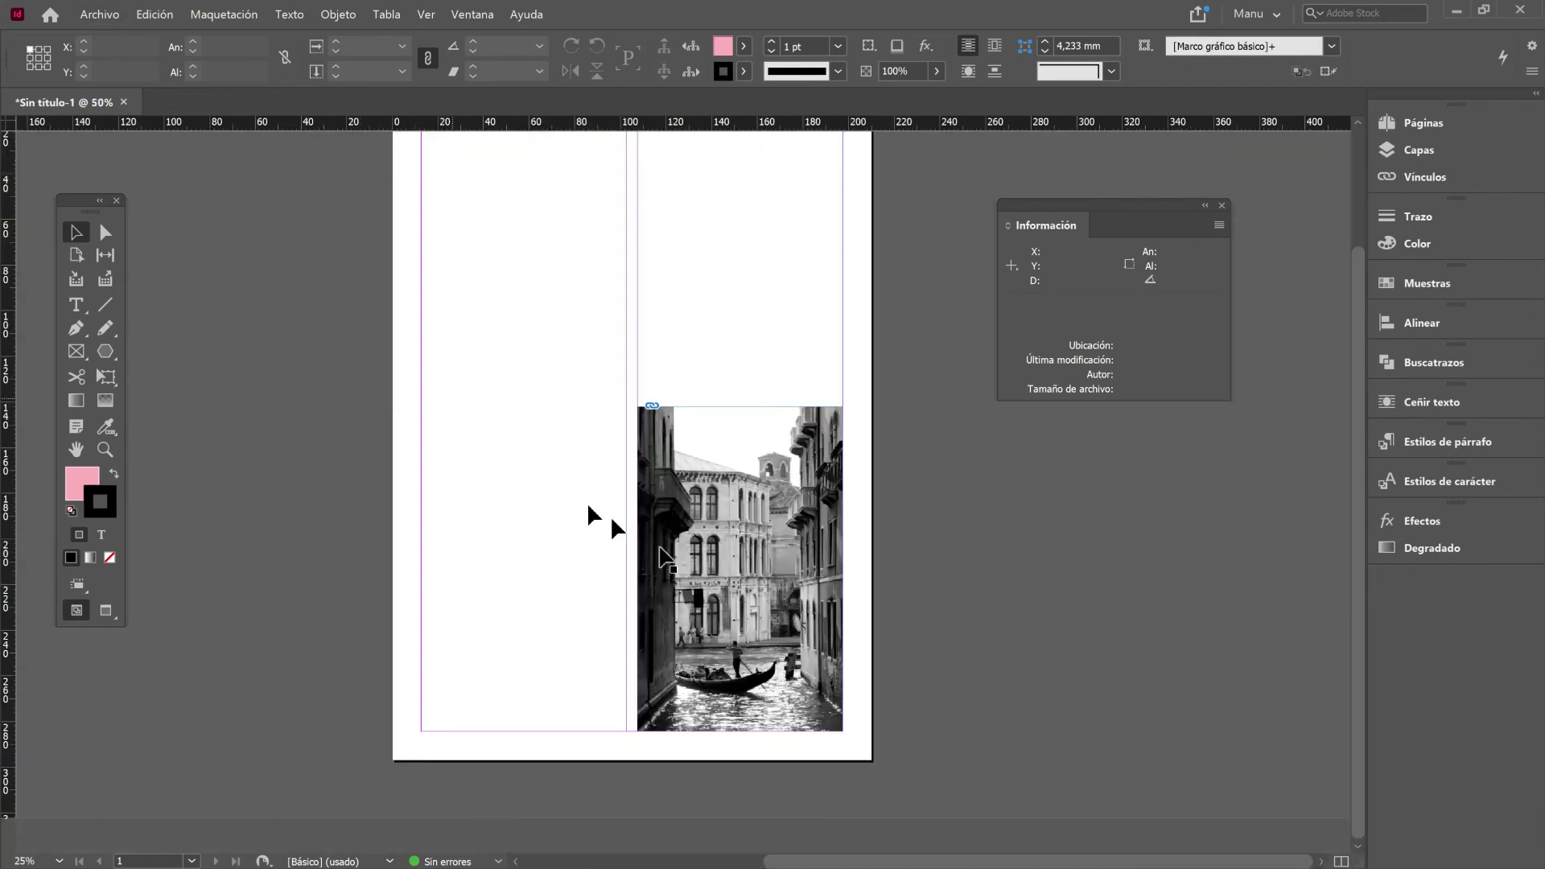
click(773, 537)
drag(772, 537, 761, 599)
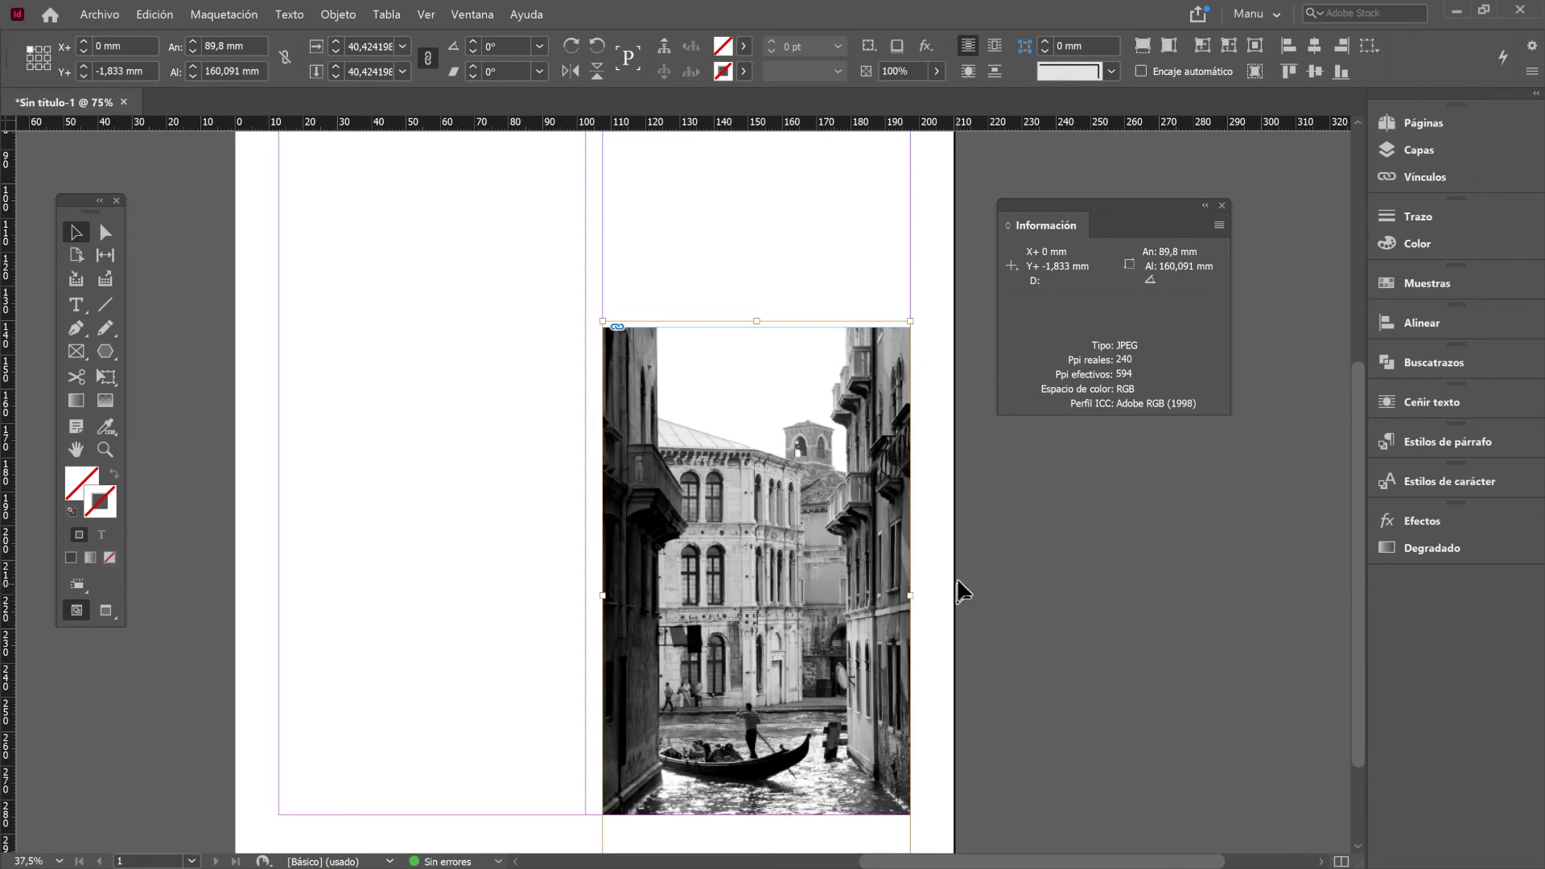
click(1008, 542)
Set the display performance of the canal image's frame to Visualización de alta calidad
click(769, 474)
right_click(763, 446)
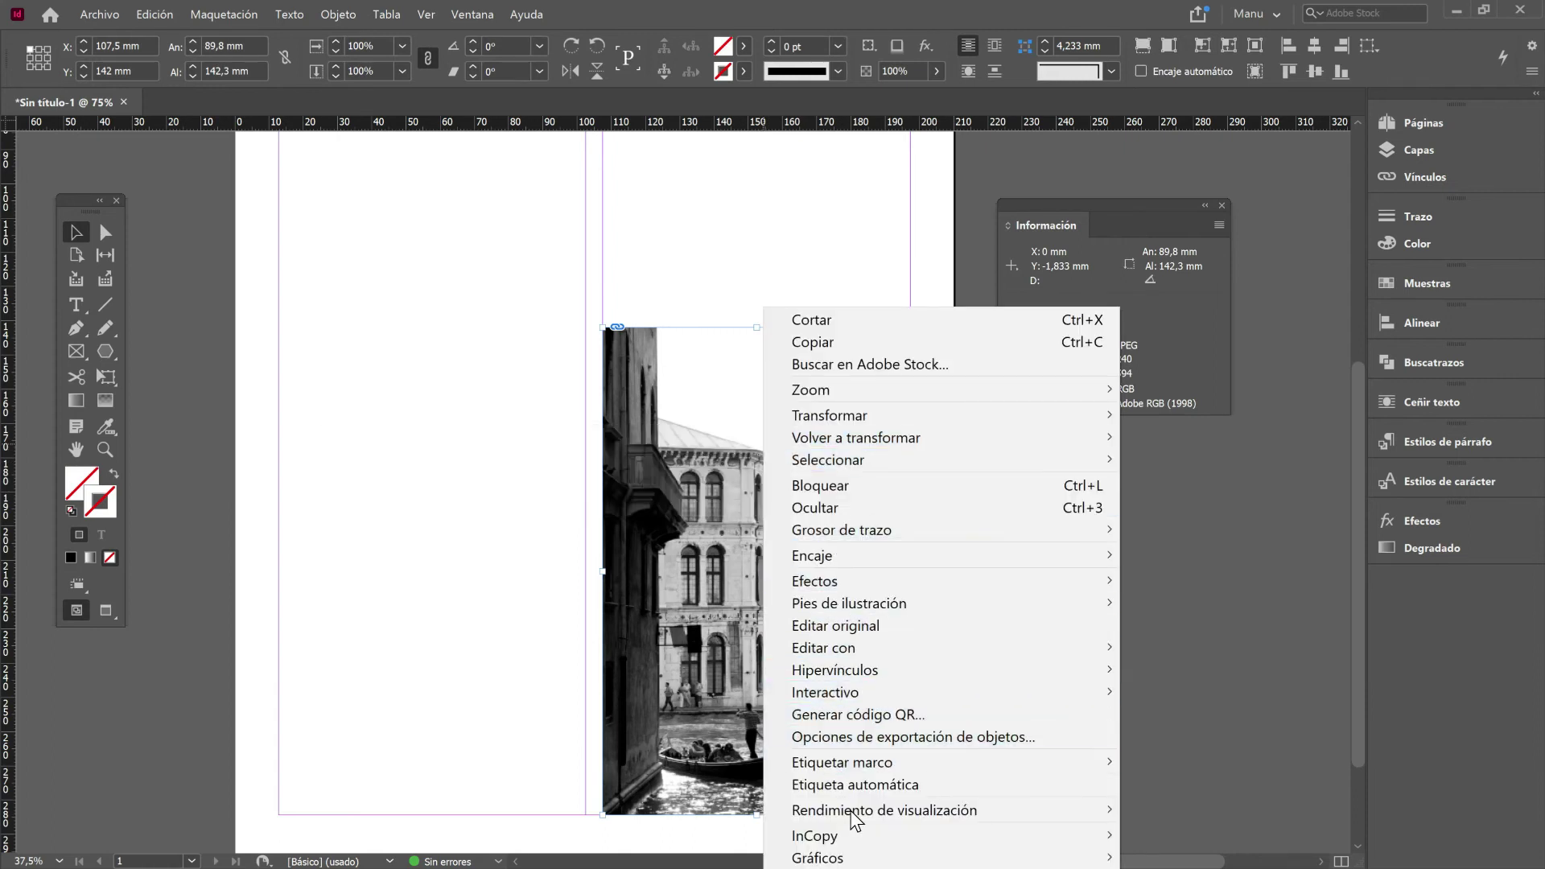
mouse_move(877, 810)
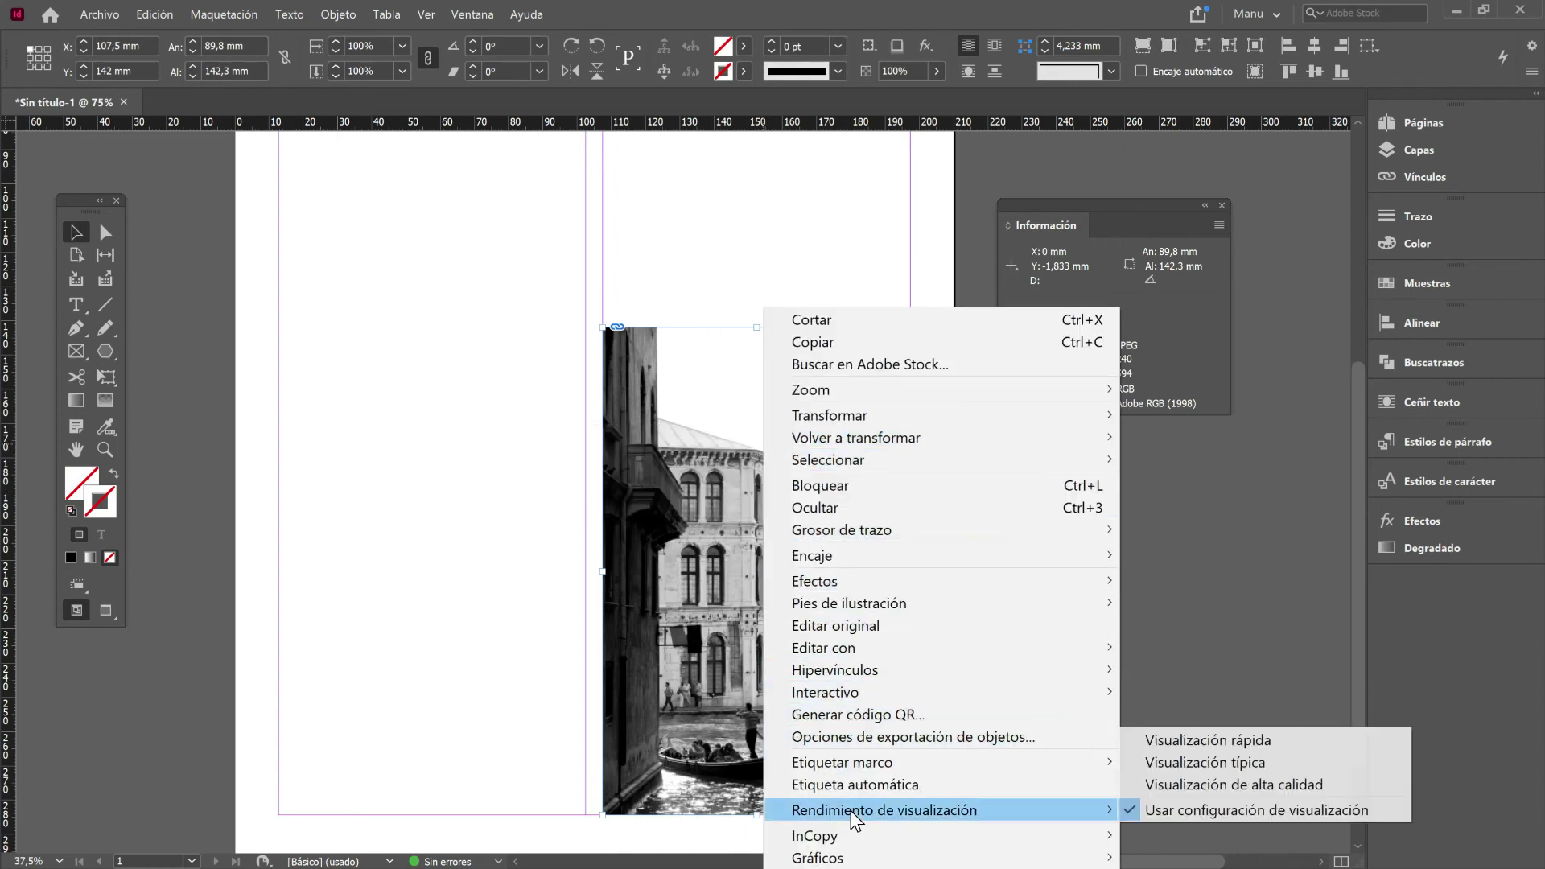
click(1182, 787)
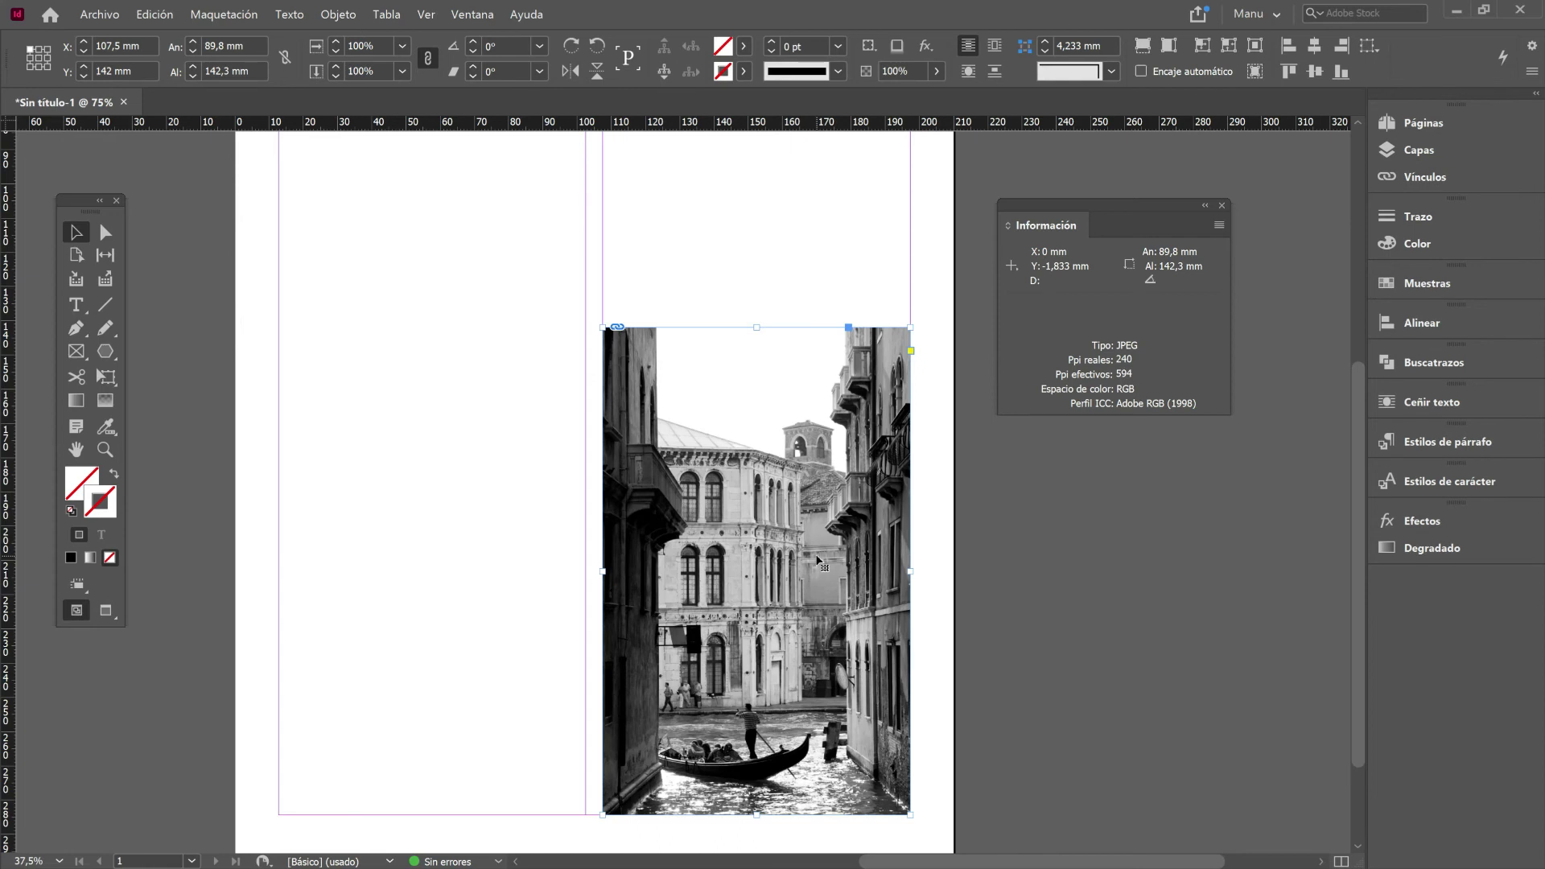
Show the link information for venecia canal.jpg and embed the linked image in the document
click(1428, 176)
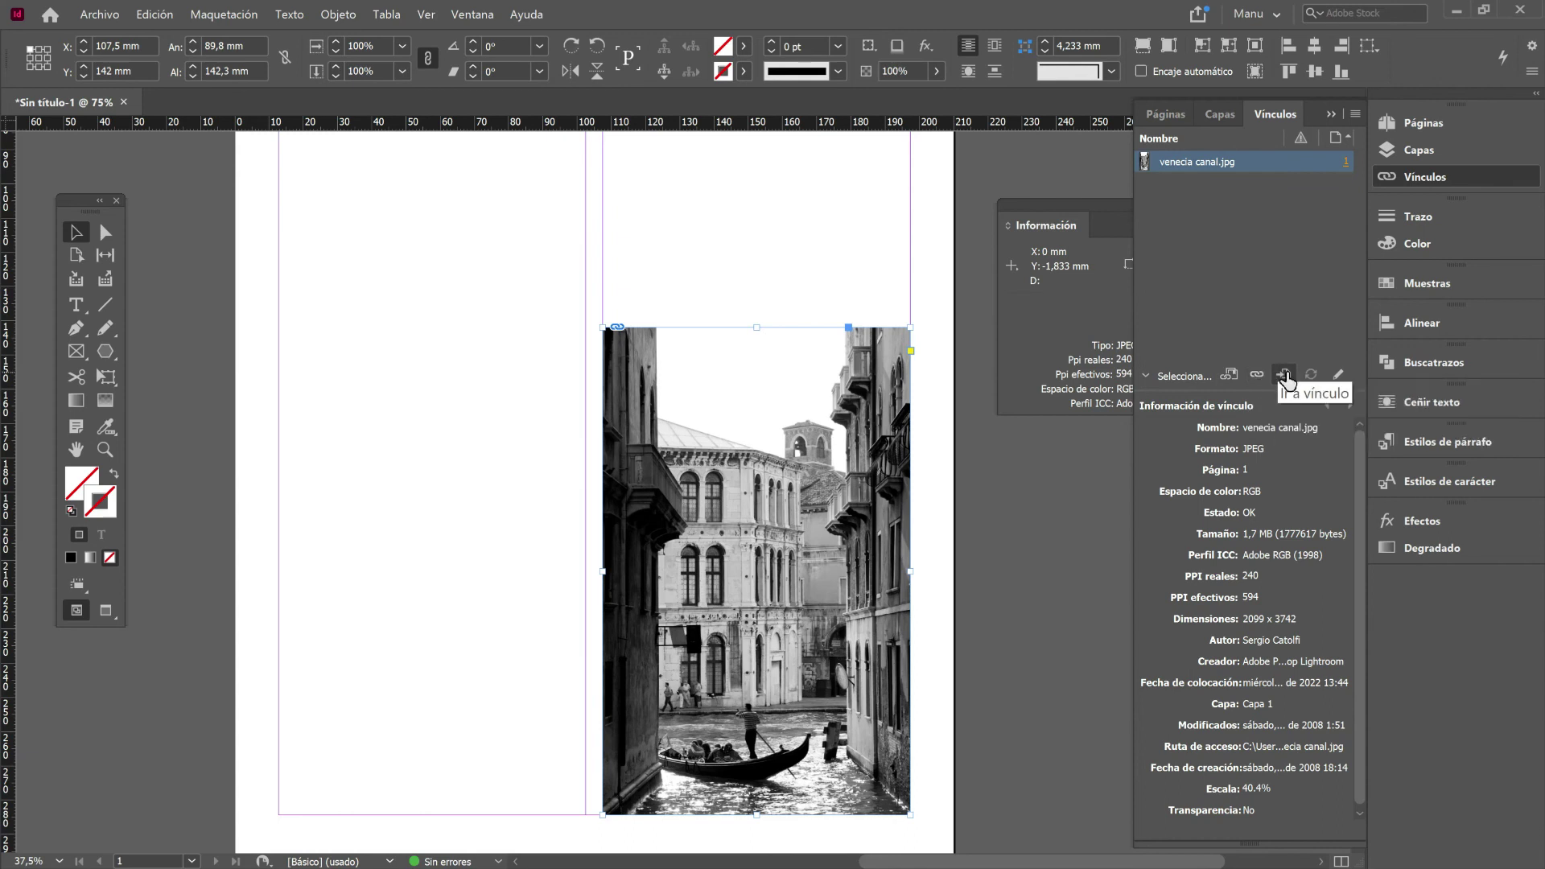
click(1338, 380)
click(1194, 181)
click(1196, 162)
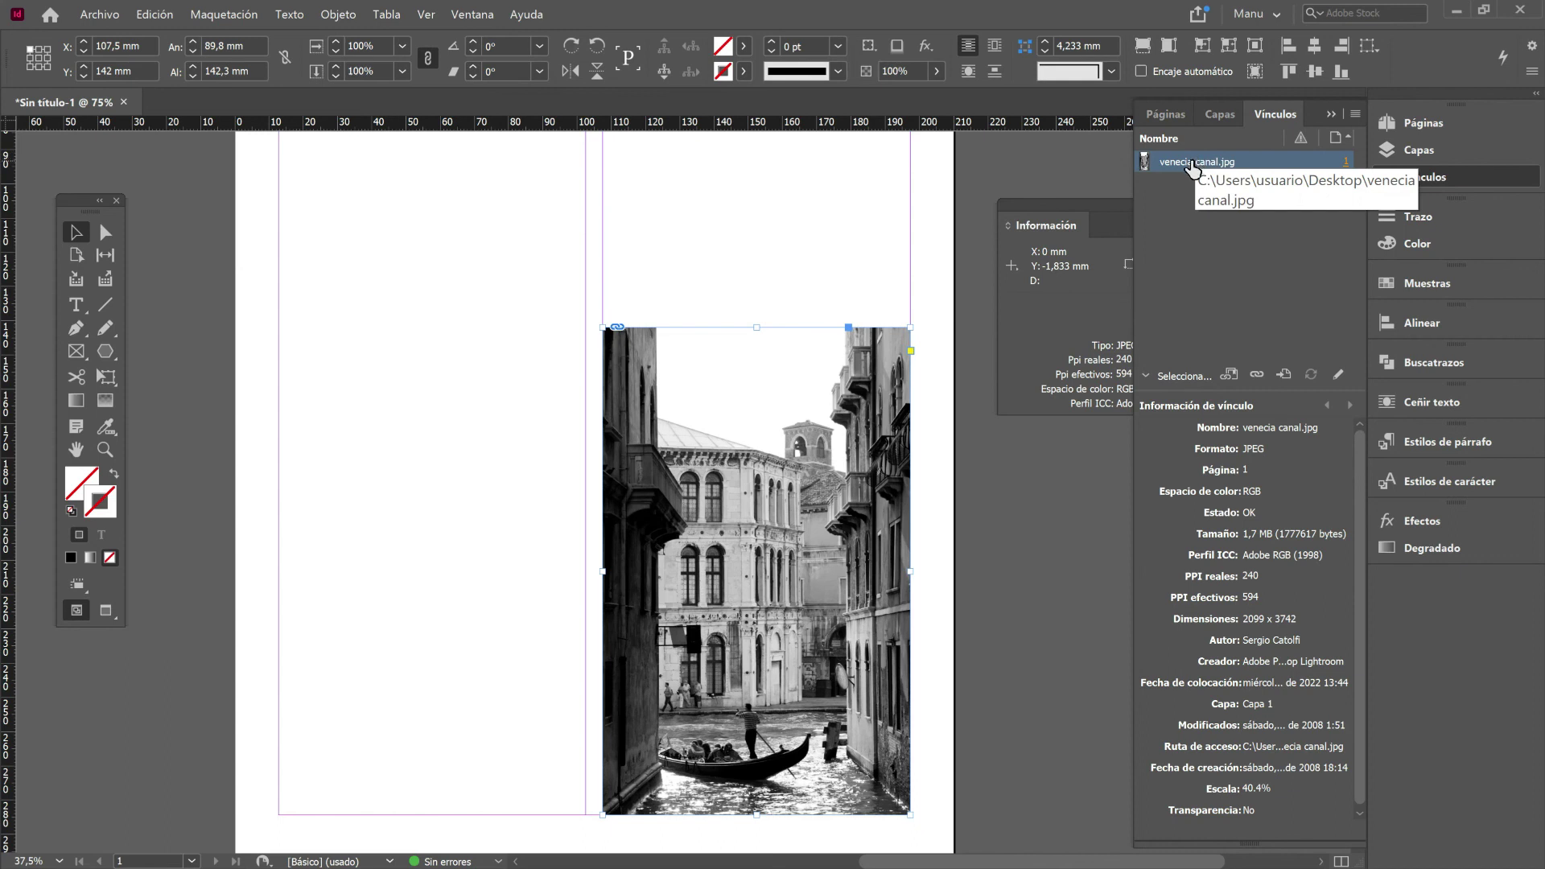
right_click(1191, 165)
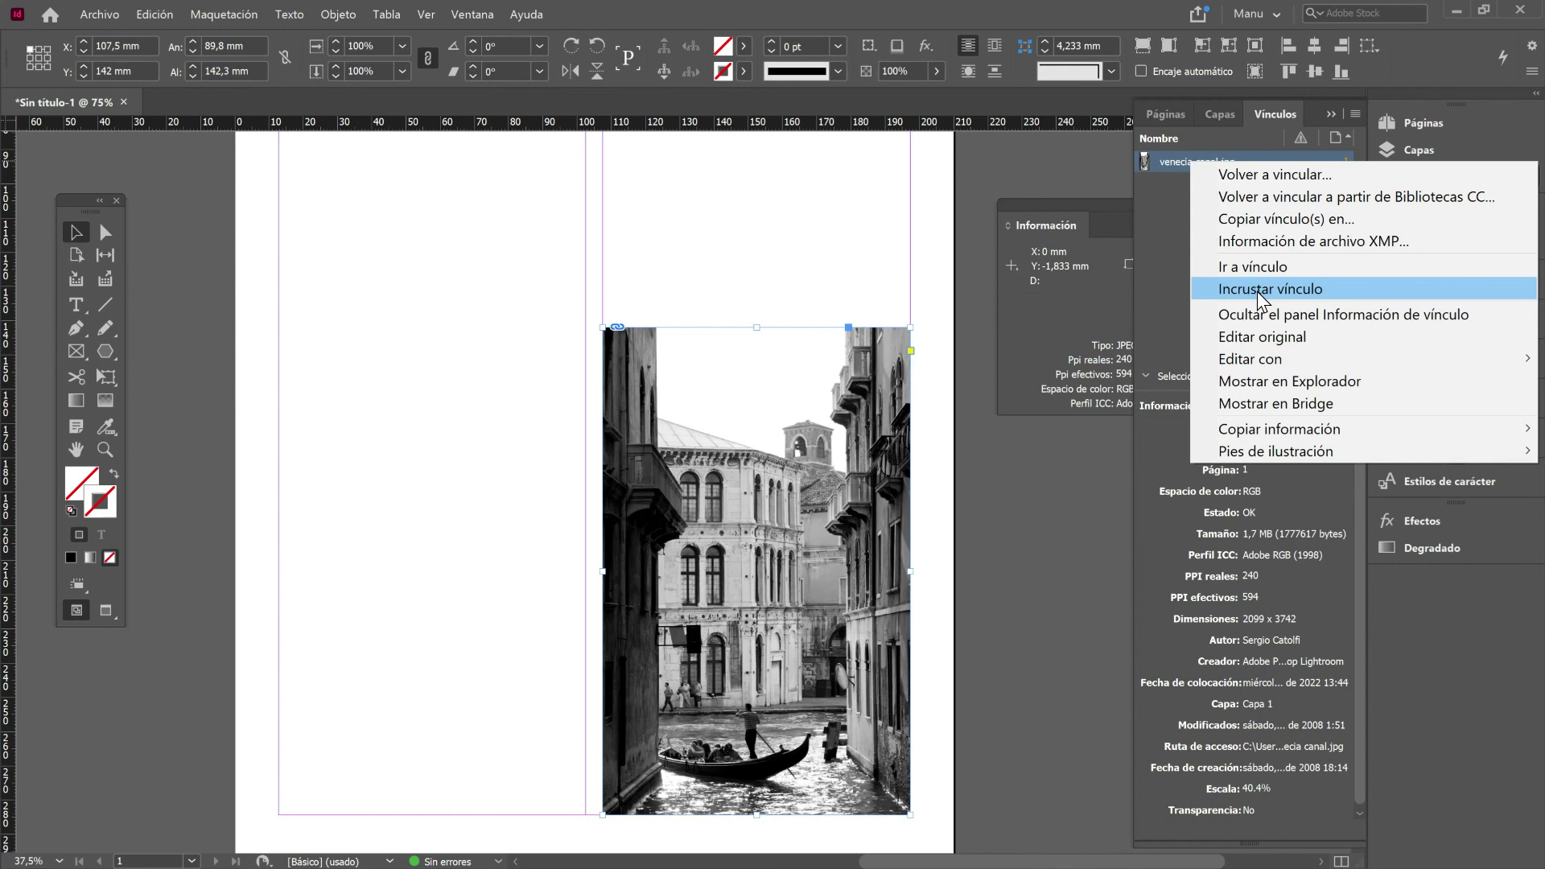
click(1257, 288)
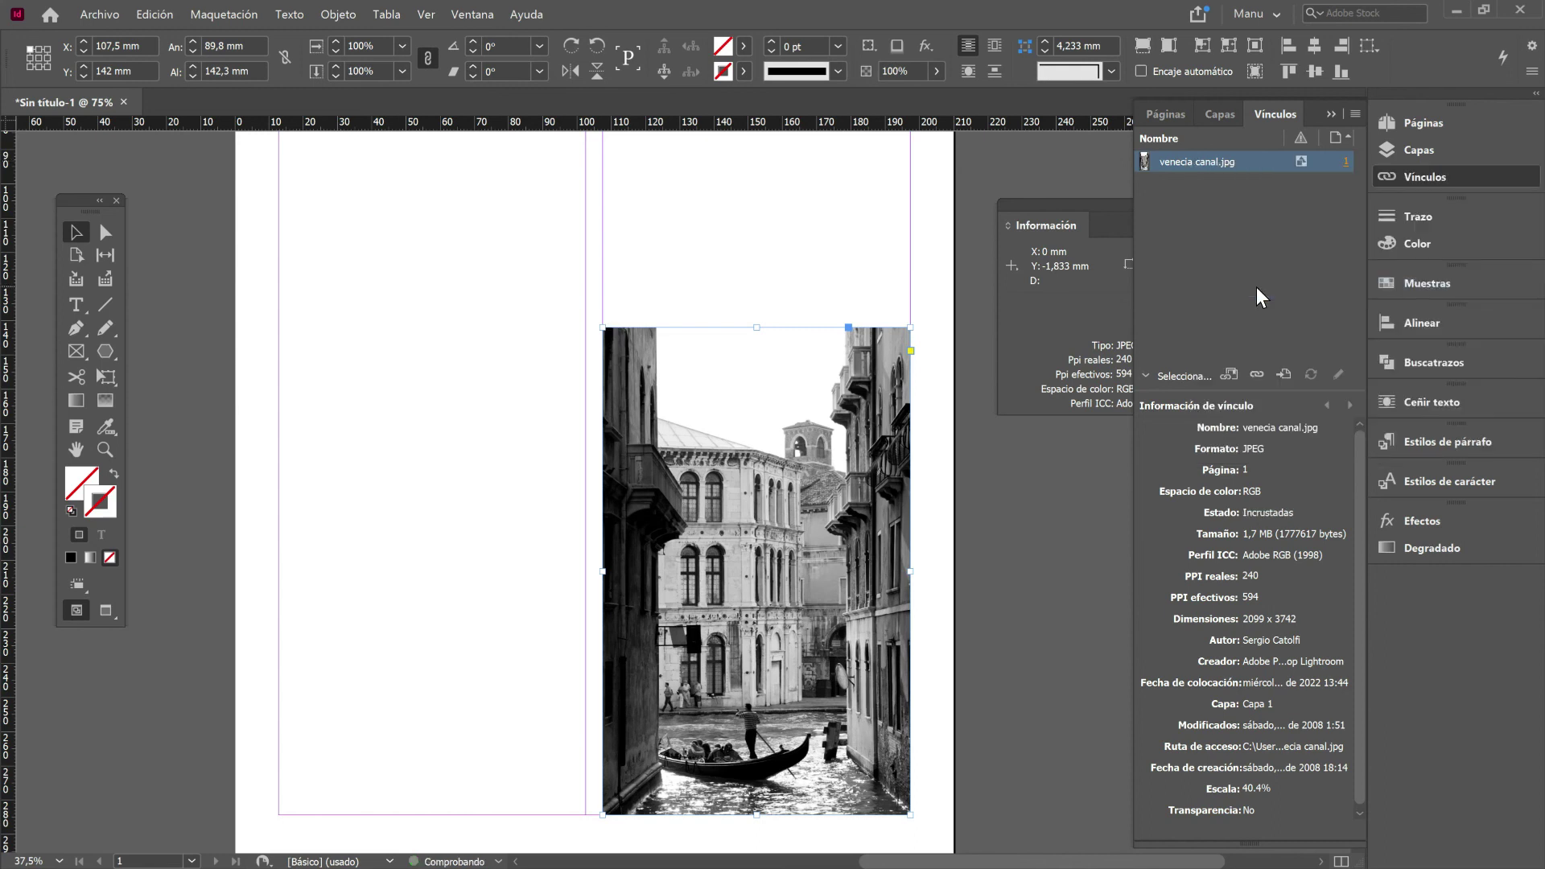